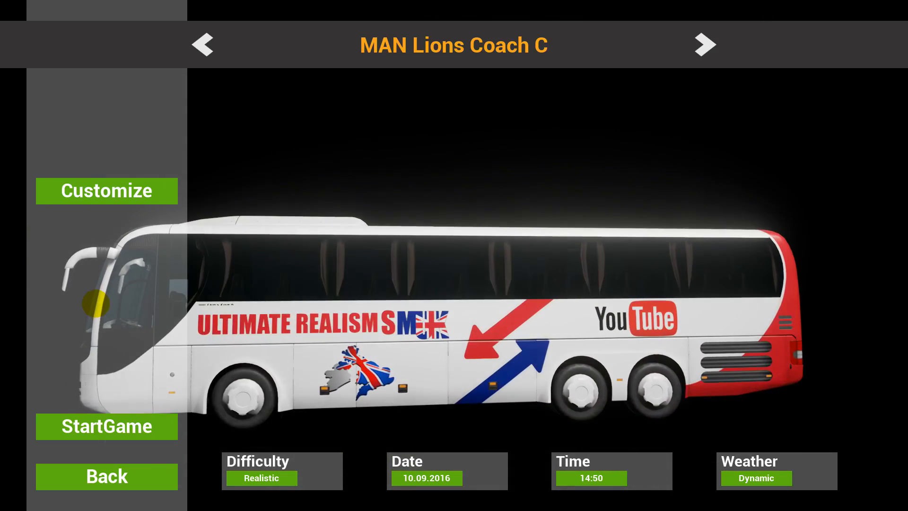
Step: Customize the MAN Lions Coach C by selecting the Sim UK Channel - Red repaint
left_click(61, 191)
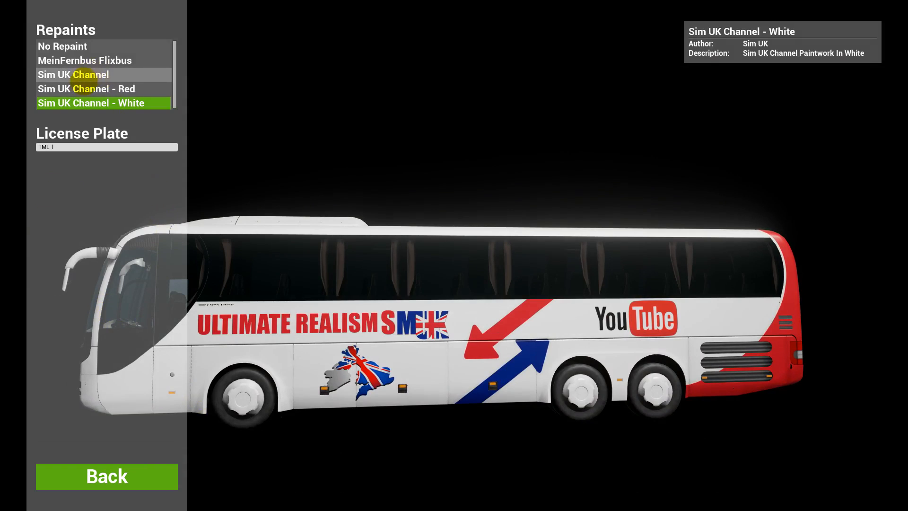
left_click(85, 89)
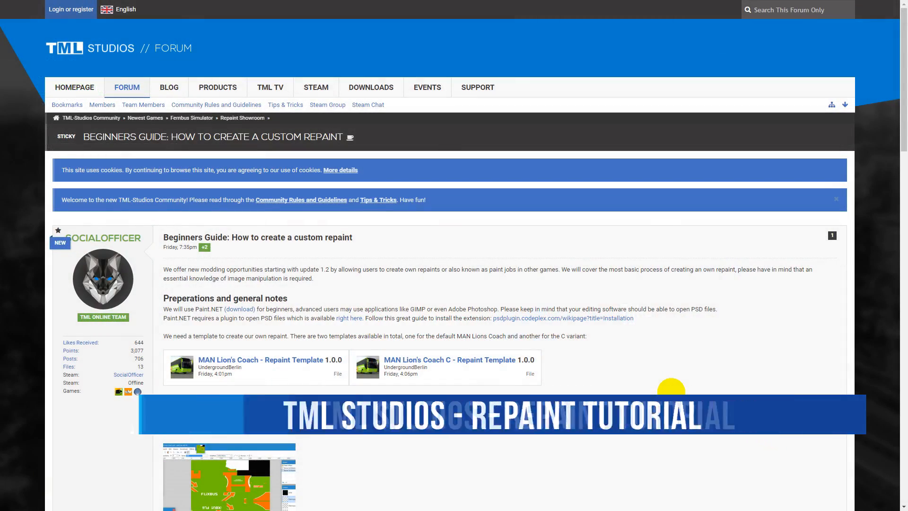
Step: Find the MAN Lion's Coach C - Repaint Template 1.0.0 in the forum's beginners guide and download its ZIP file
left_click_drag(591, 387, 177, 356)
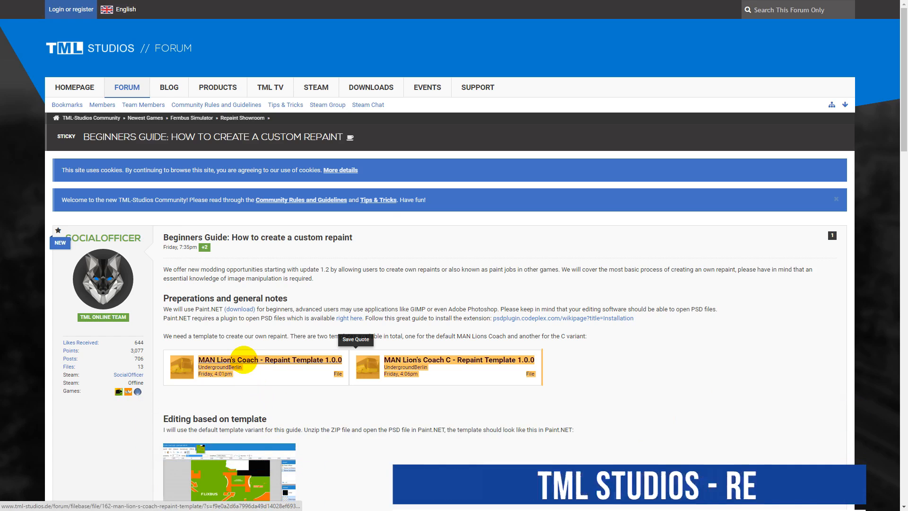
mouse_move(442, 360)
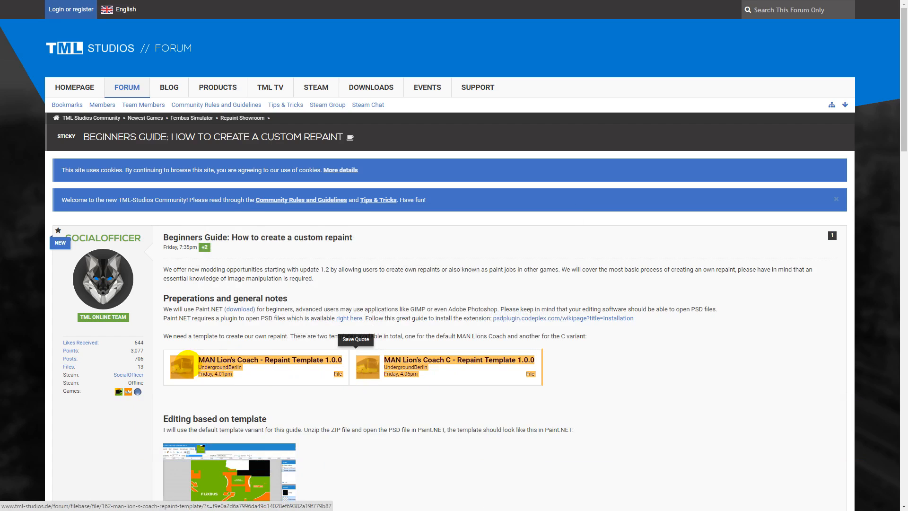
mouse_move(214, 358)
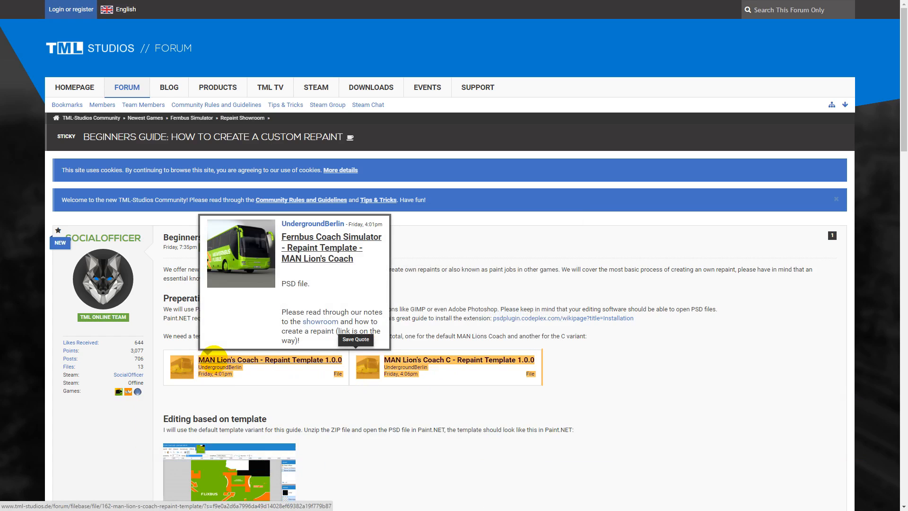
left_click(427, 360)
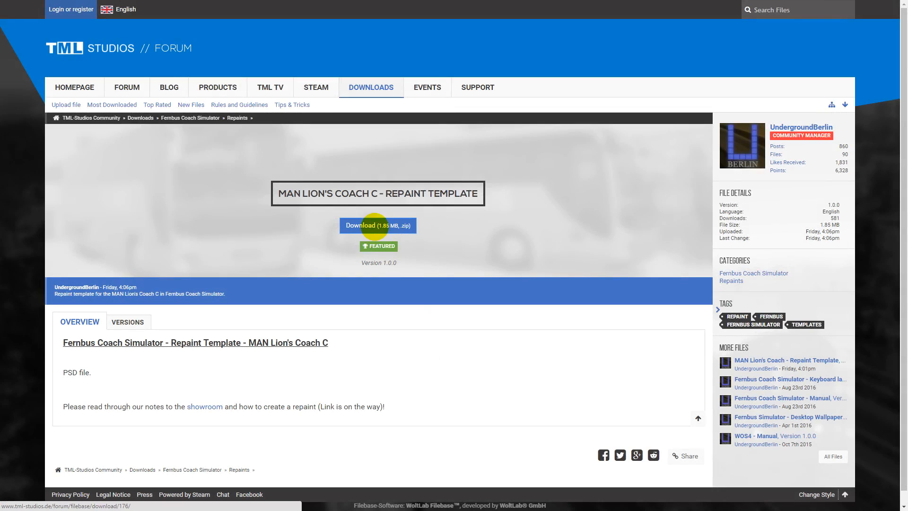
left_click(375, 226)
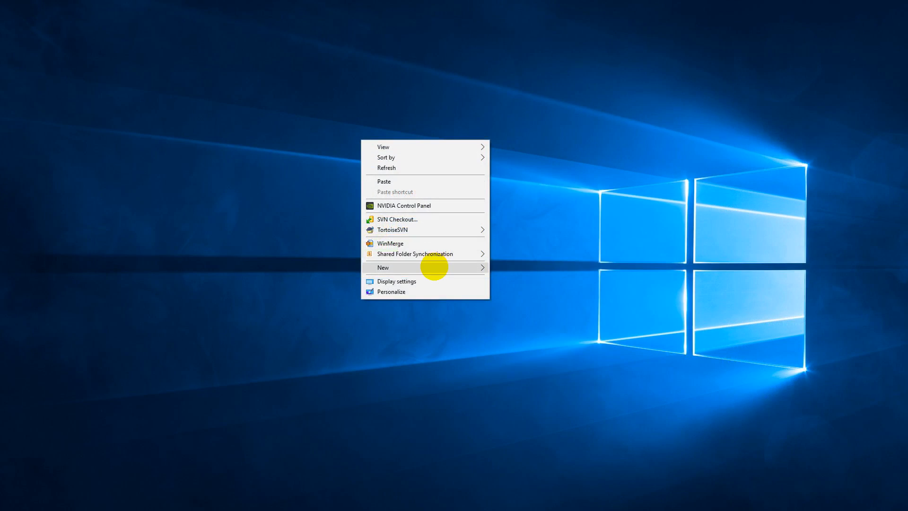
Step: Create a Tutorial folder on the desktop and extract Repainttemplate MAN Lions Coach C.zip inside it
mouse_move(434, 268)
left_click(511, 268)
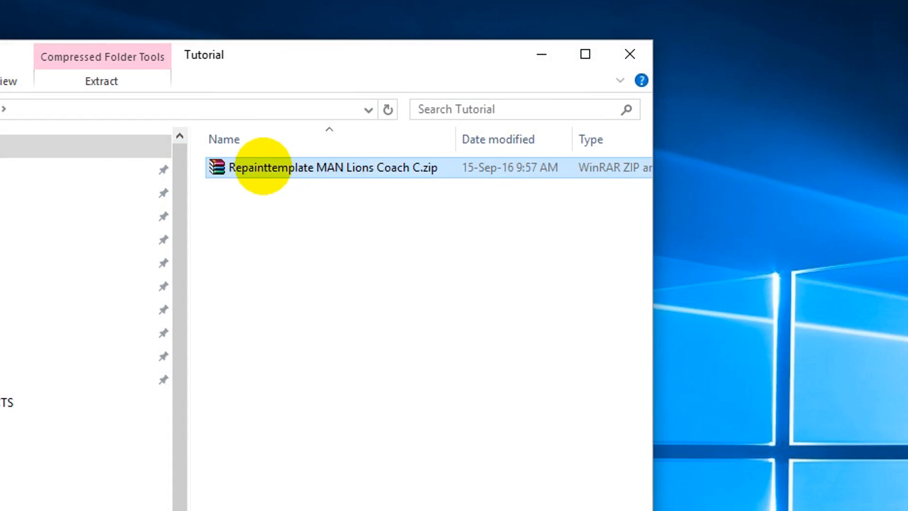
right_click(263, 167)
left_click(351, 229)
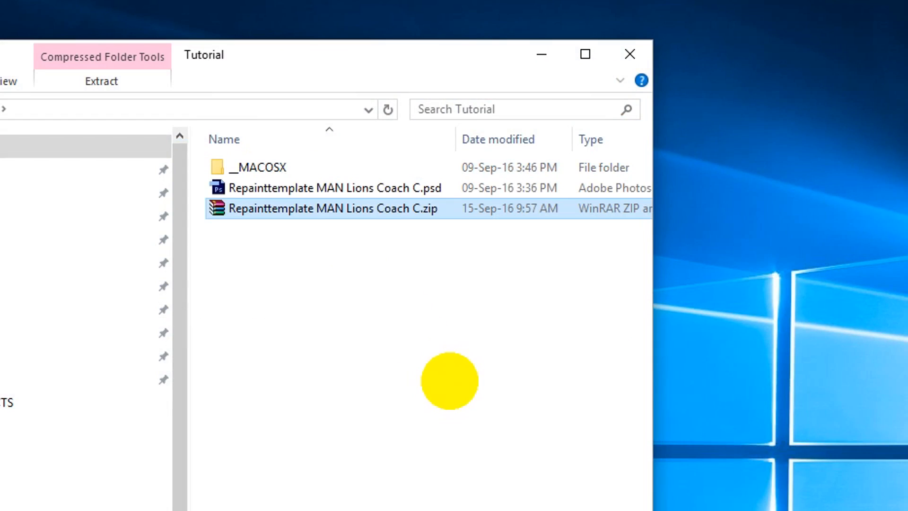
Step: Open the extracted Repainttemplate MAN Lions Coach C.psd in Photoshop
left_click(265, 187)
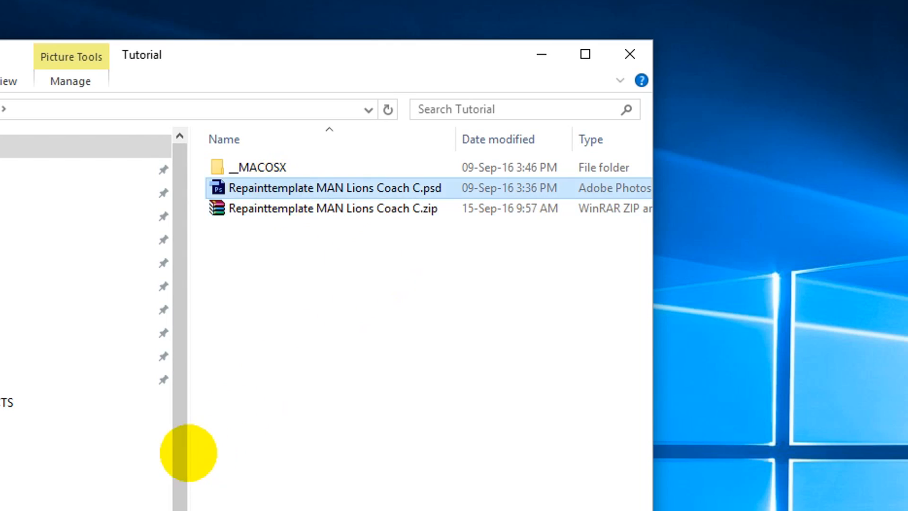
left_click(1, 496)
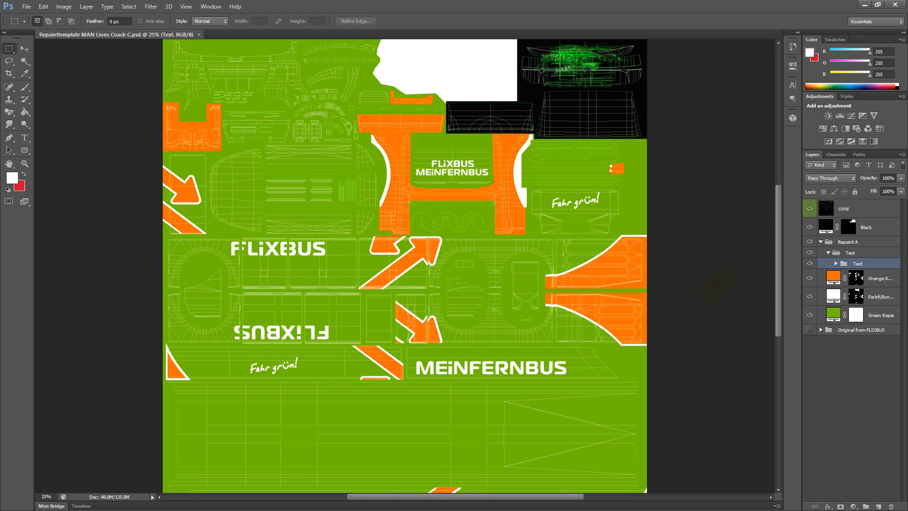
Step: Hide and show the UVW layer and the Black layer in turn to examine what each contributes to the template
left_click(862, 208)
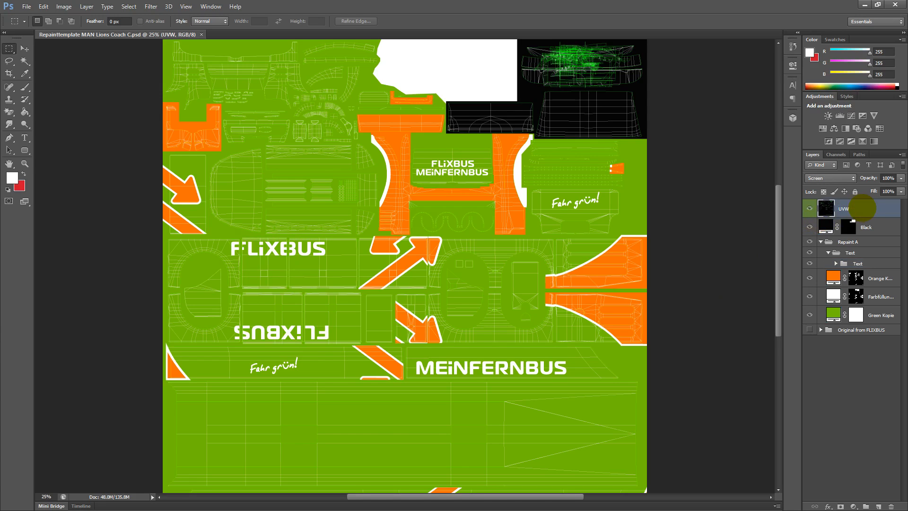
left_click(809, 208)
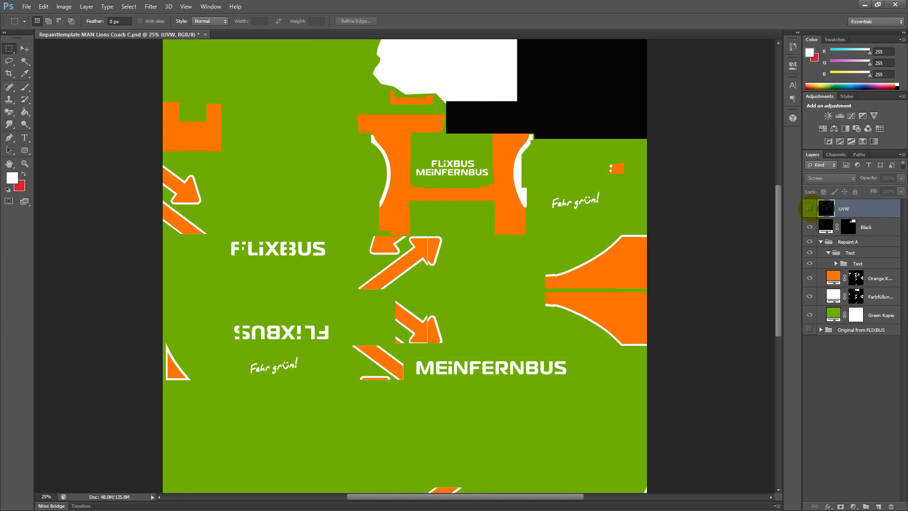
left_click(810, 208)
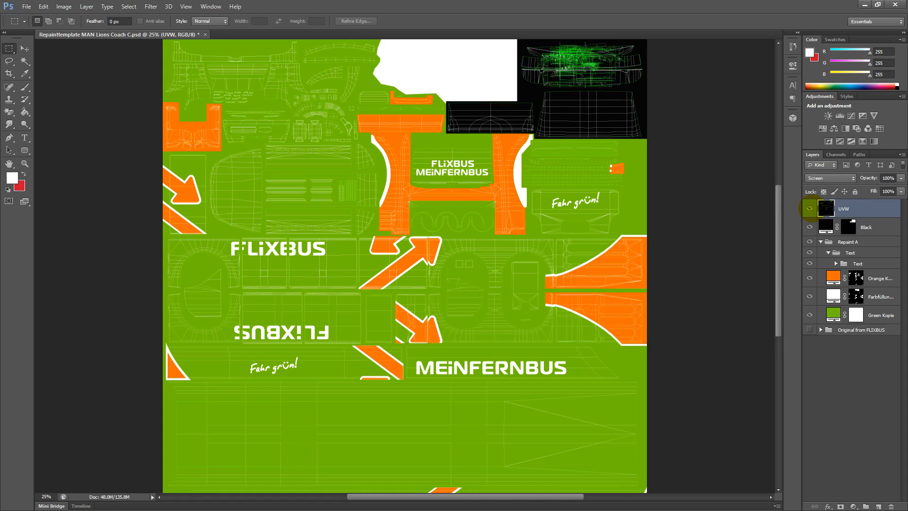
left_click(809, 227)
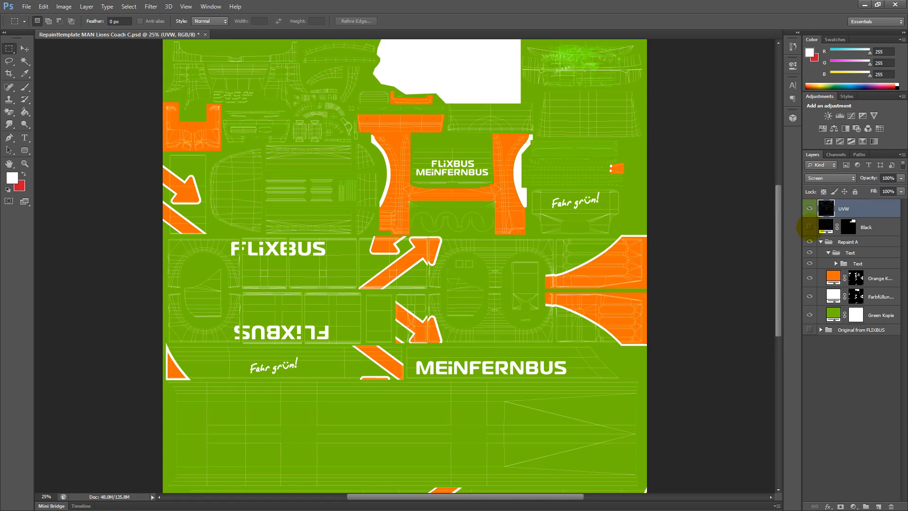
left_click(810, 227)
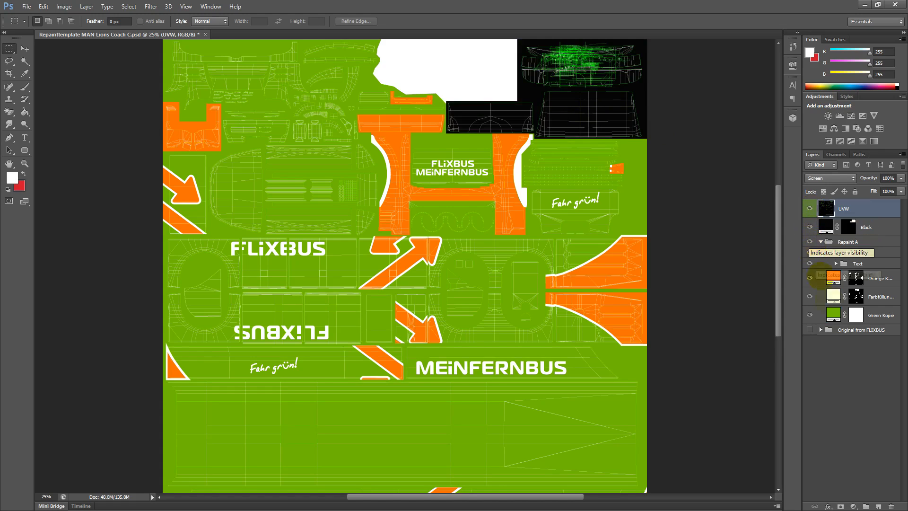
Step: Show the Original from FLIXBUS group and switch the Repaint A group's visibility to compare the two designs
left_click(870, 243)
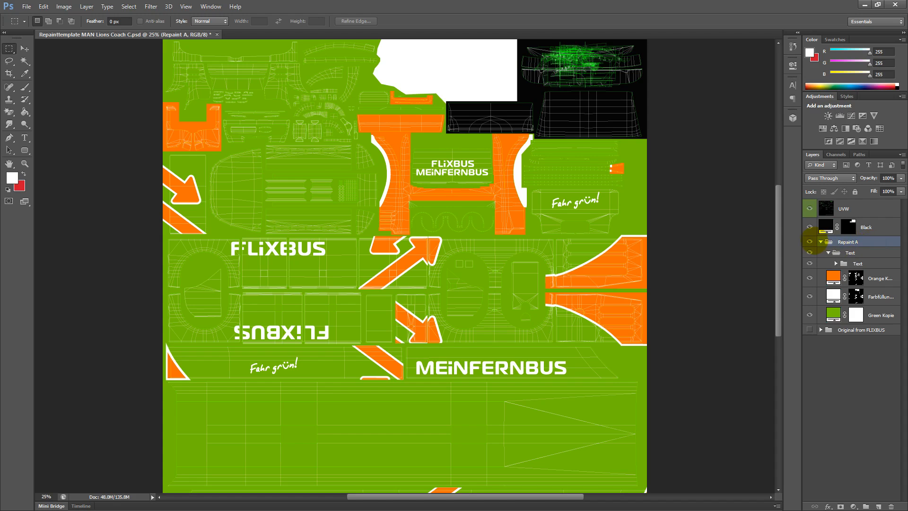
left_click(810, 241)
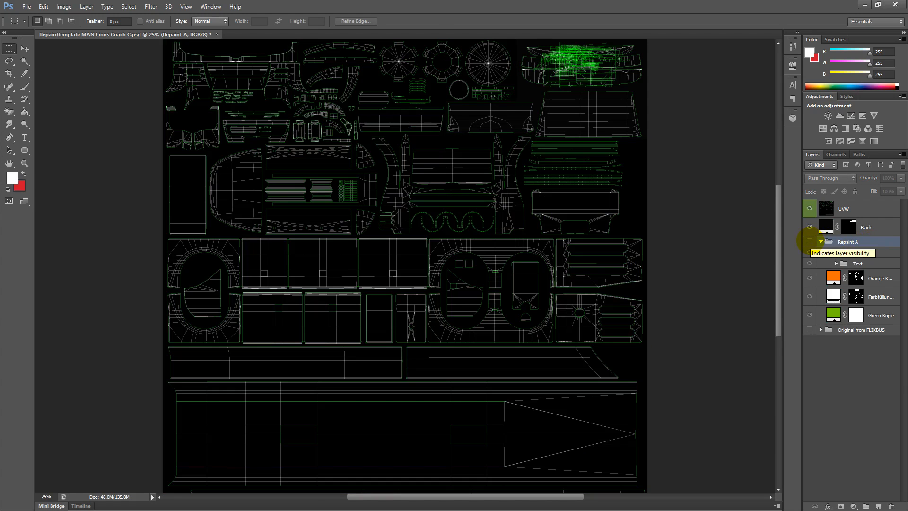
left_click(810, 242)
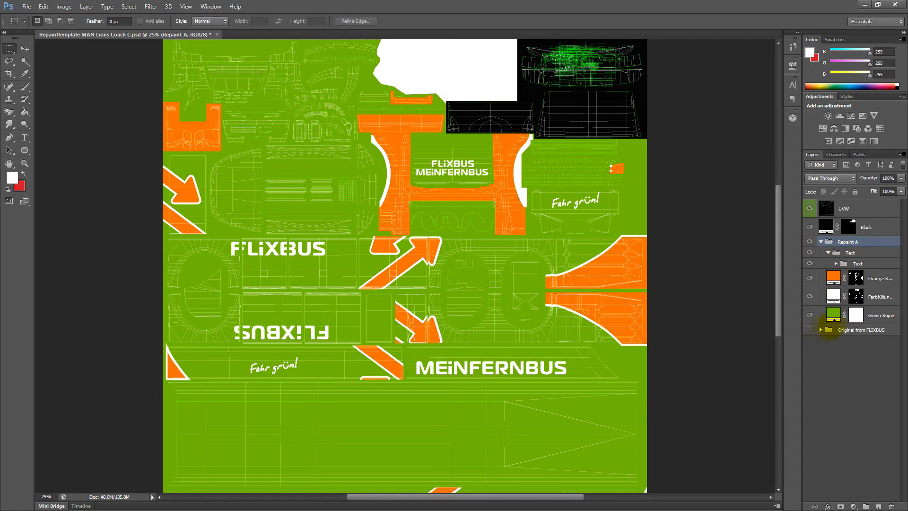
left_click(810, 330)
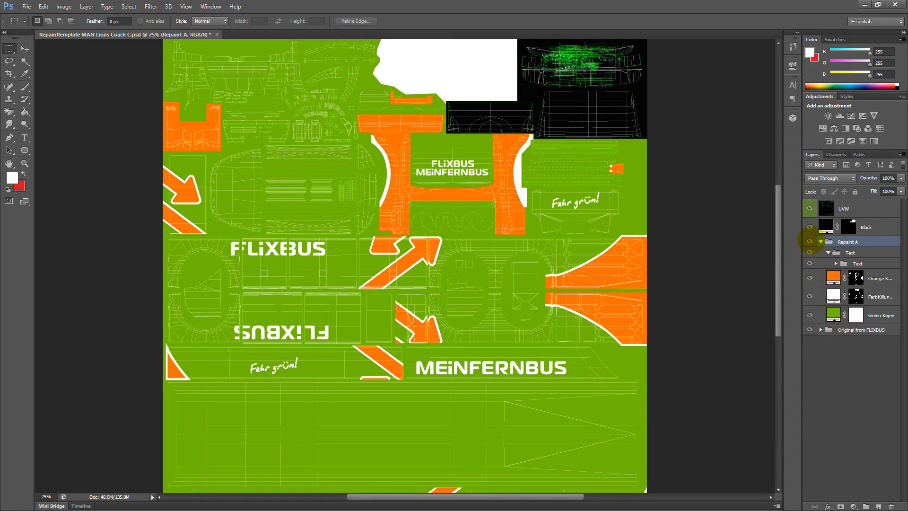
left_click(810, 242)
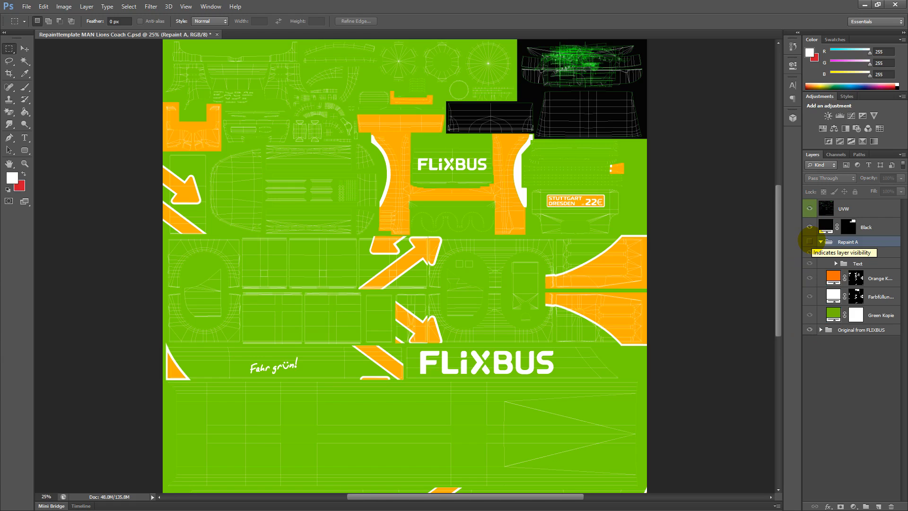
left_click(809, 242)
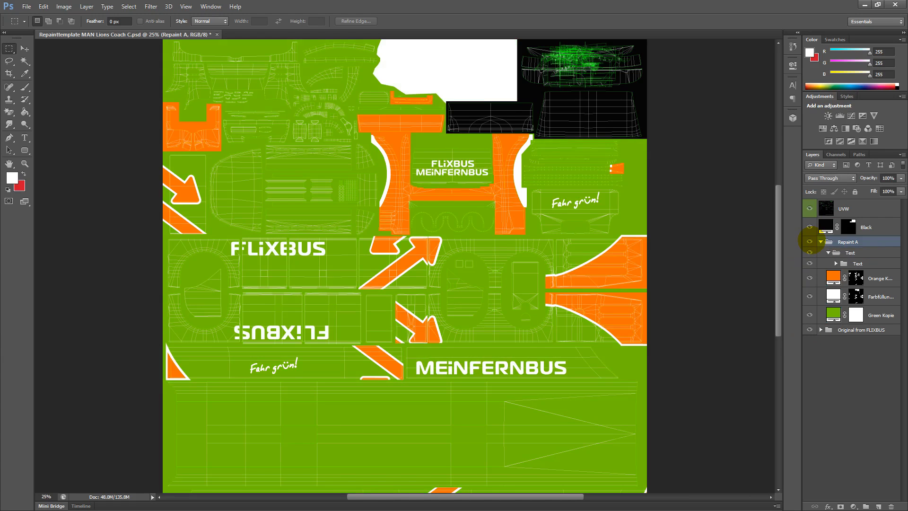
left_click(810, 241)
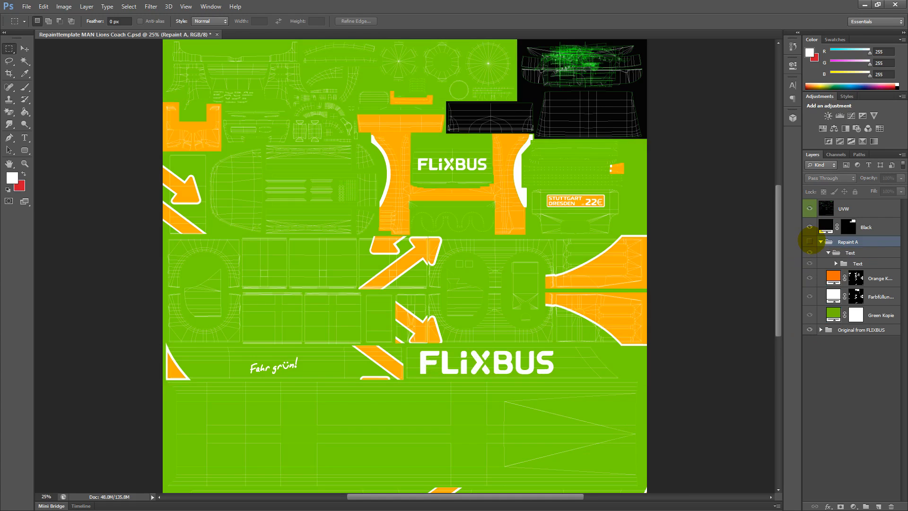
Step: View the whole Tutorial.psd template with the UVW wireframe layer hidden and then shown again
mouse_move(777, 274)
left_mouse_down()
mouse_move(778, 305)
mouse_move(776, 269)
left_mouse_up()
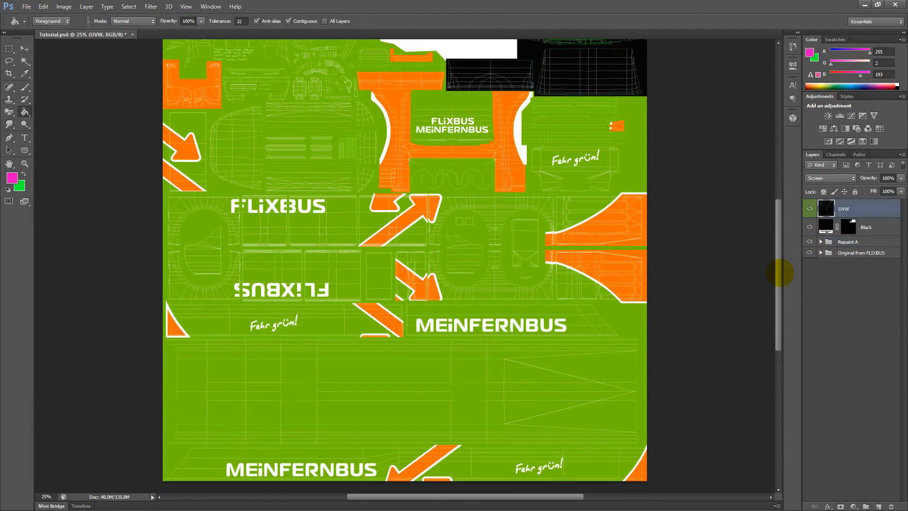
key("ctrl+minus")
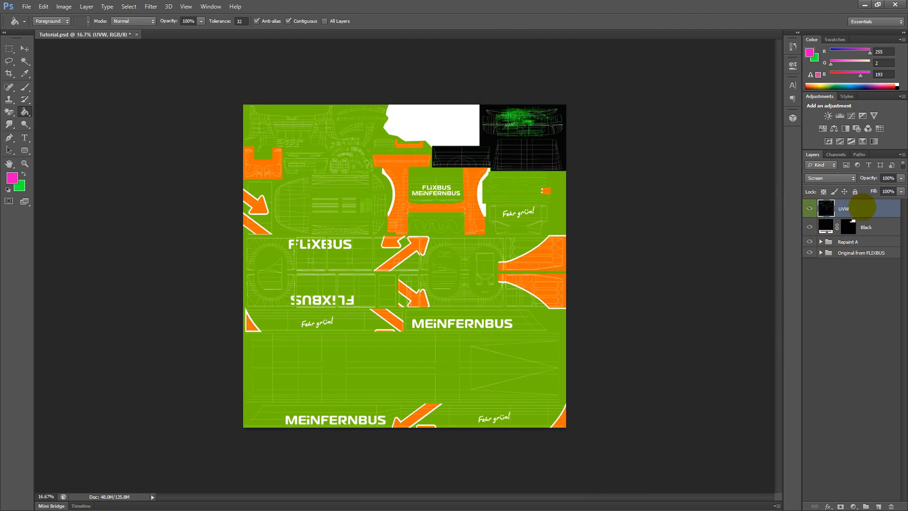
left_click(809, 208)
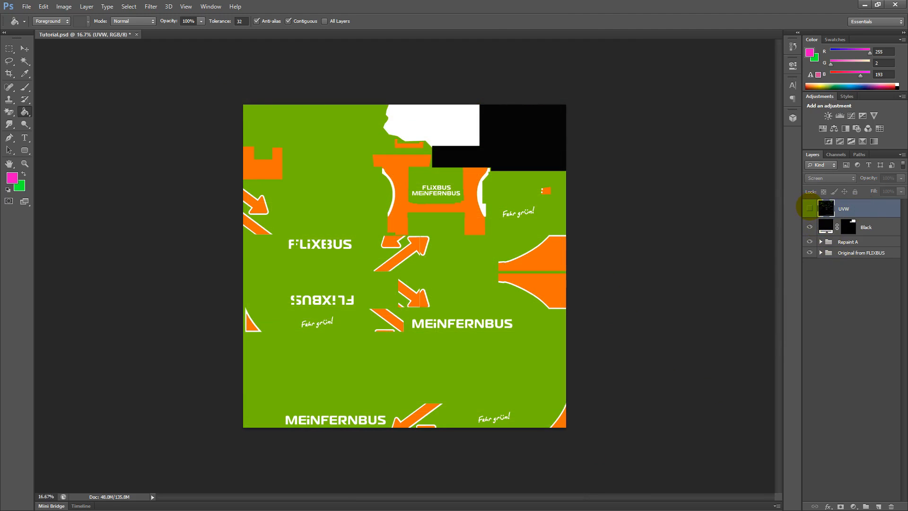
left_click(809, 209)
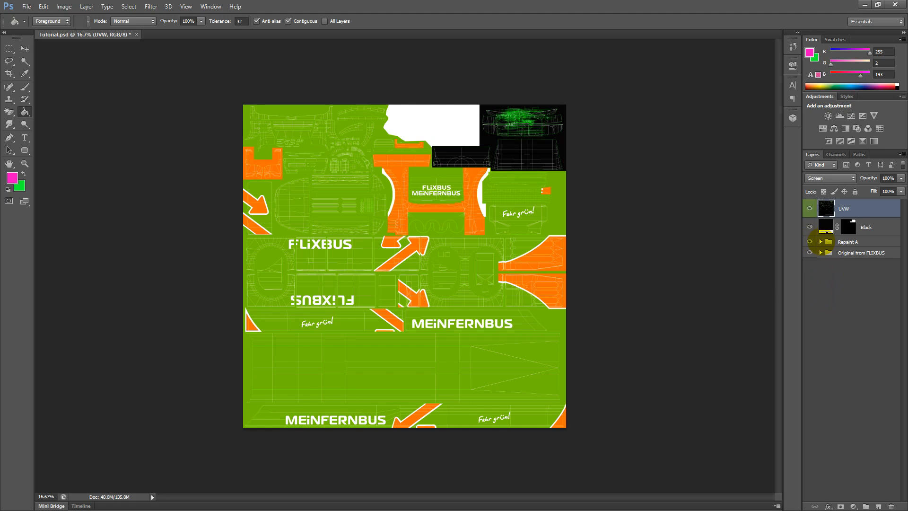
Step: Expand the Repaint A and Original from FLIXBUS groups to reveal their layers, and hide the Repaint A group
left_click(821, 242)
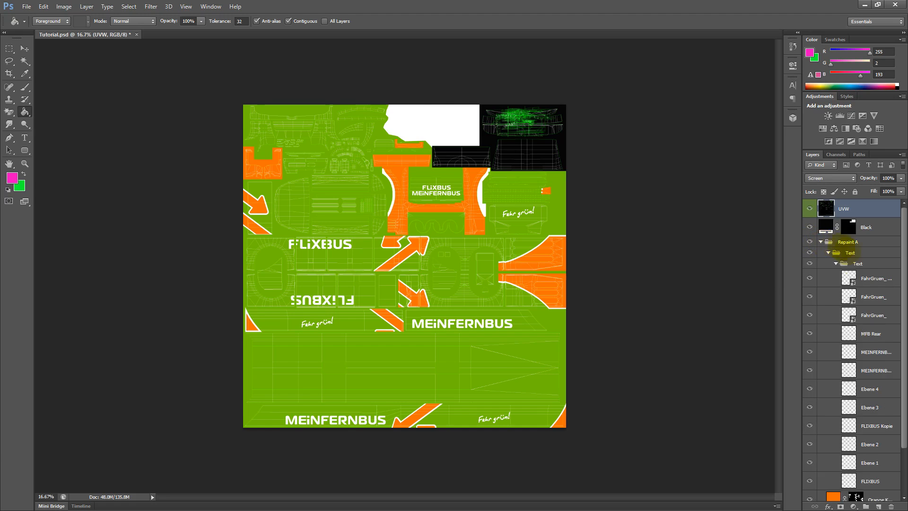
scroll(873, 433, "down", 3)
scroll(865, 451, "up", 3)
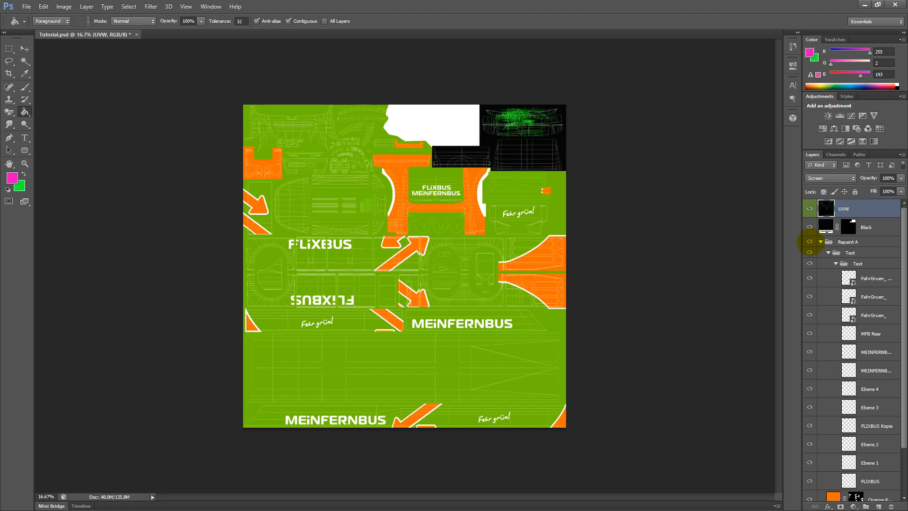
left_click(810, 242)
scroll(879, 350, "down", 3)
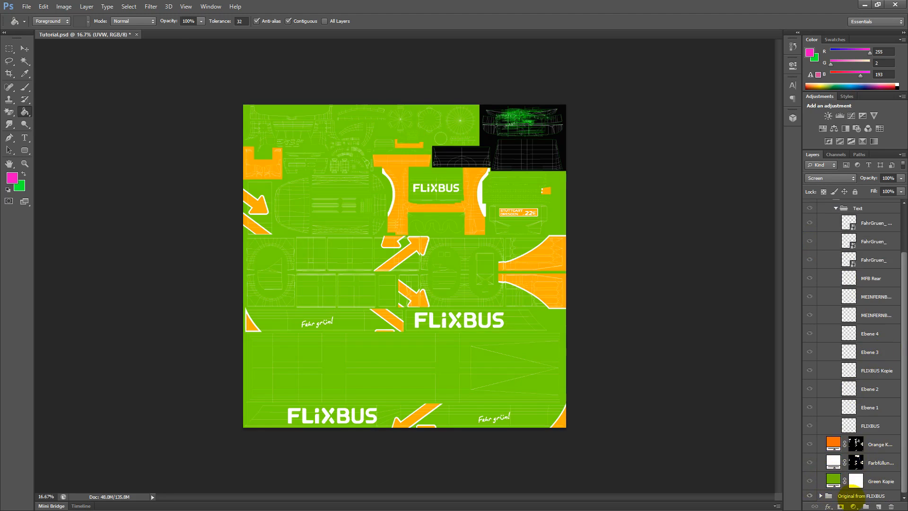
left_click(831, 493)
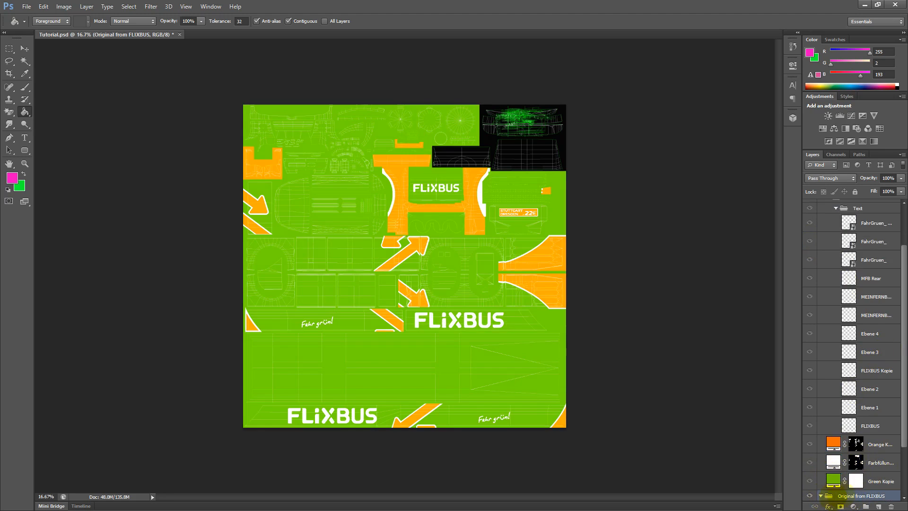
left_click(820, 496)
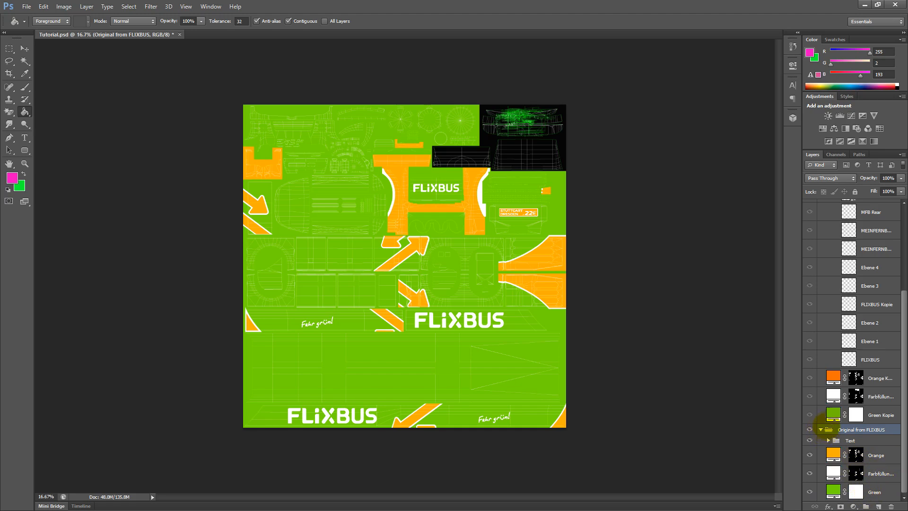
Step: Check the area covered by the Black layer by hiding and restoring it, and hide the Original from FLIXBUS group
scroll(817, 428, "up", 3)
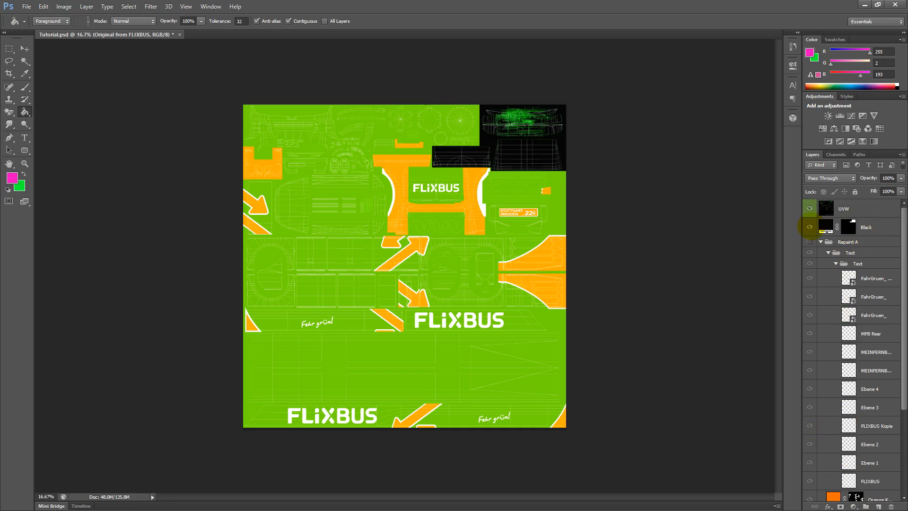
left_click(810, 227)
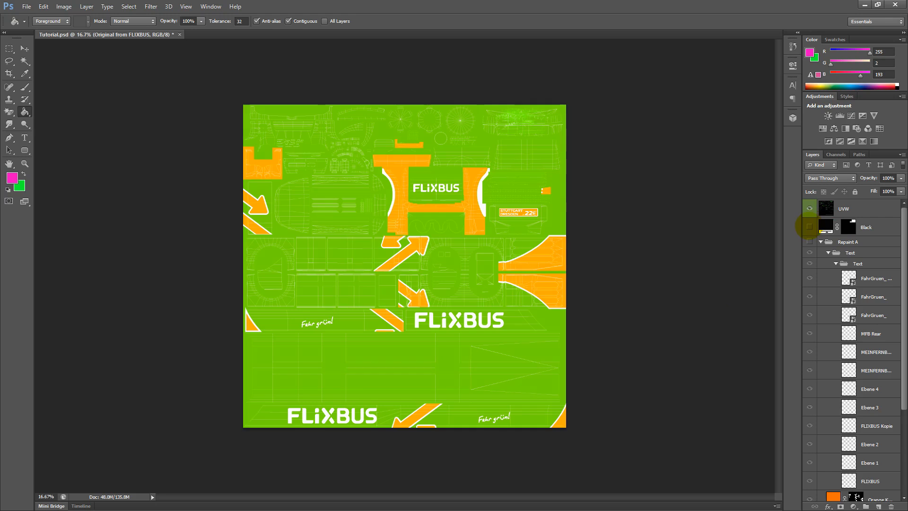
left_click(810, 227)
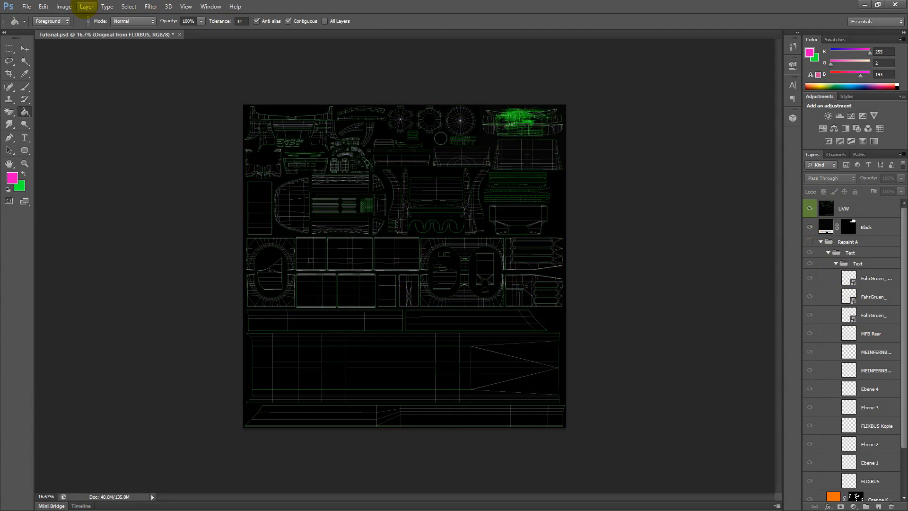
Step: Create a new layer group named Tutorial Repaint
left_click(86, 7)
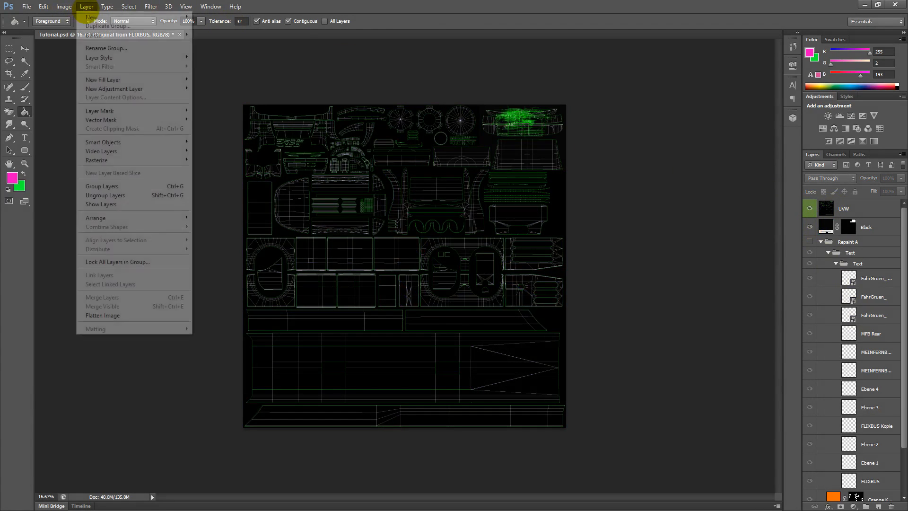
mouse_move(104, 17)
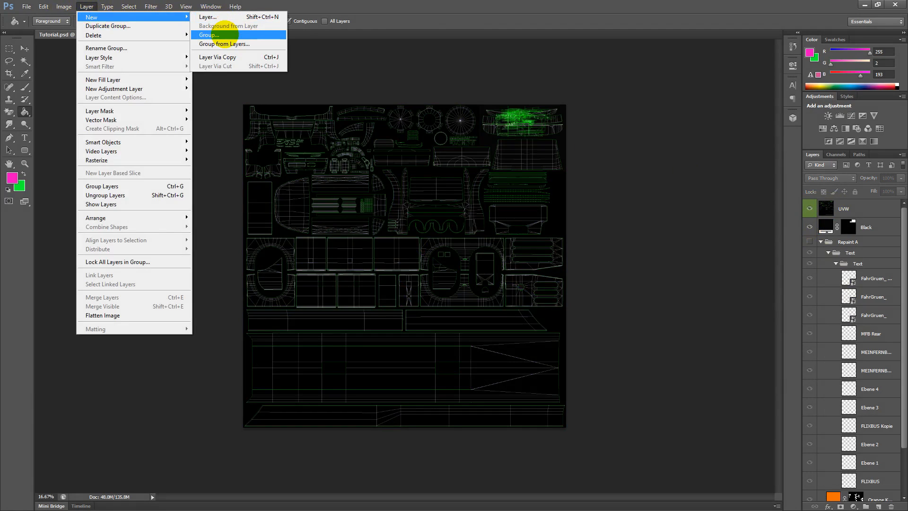
left_click(215, 35)
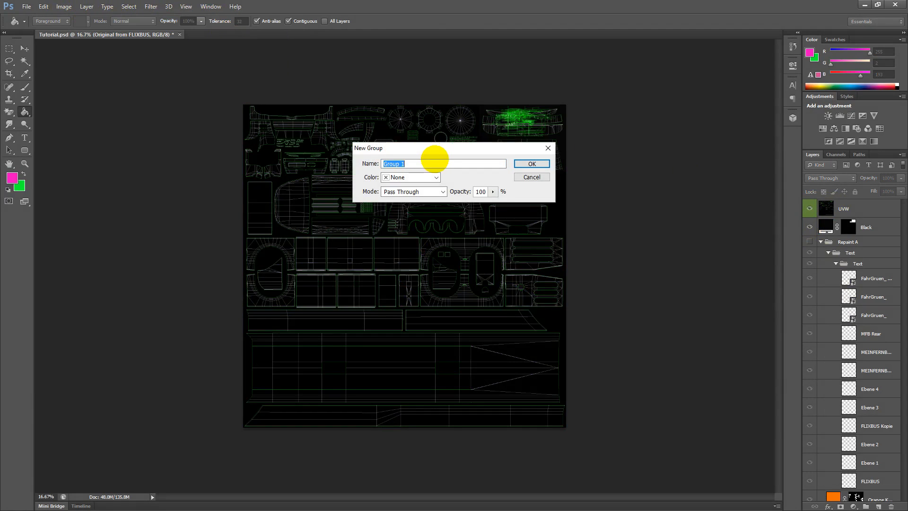
type("Tutorial Repaint")
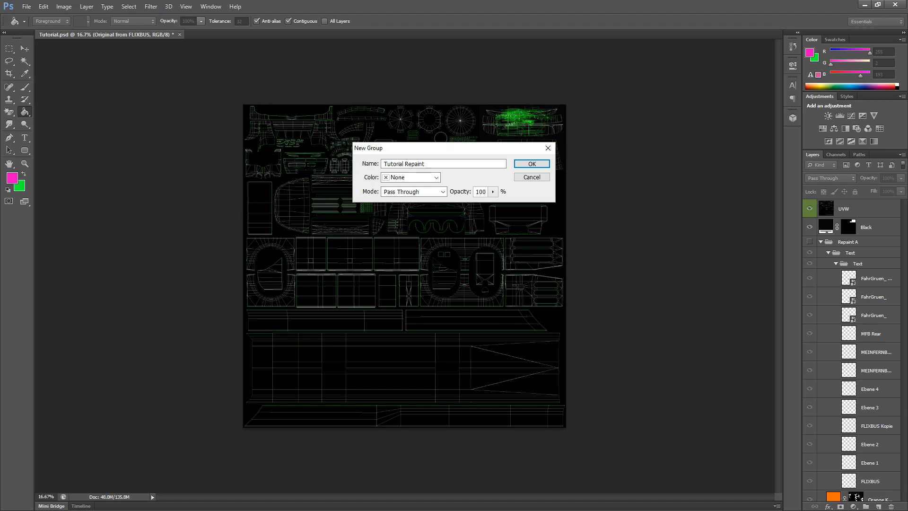
key("Return")
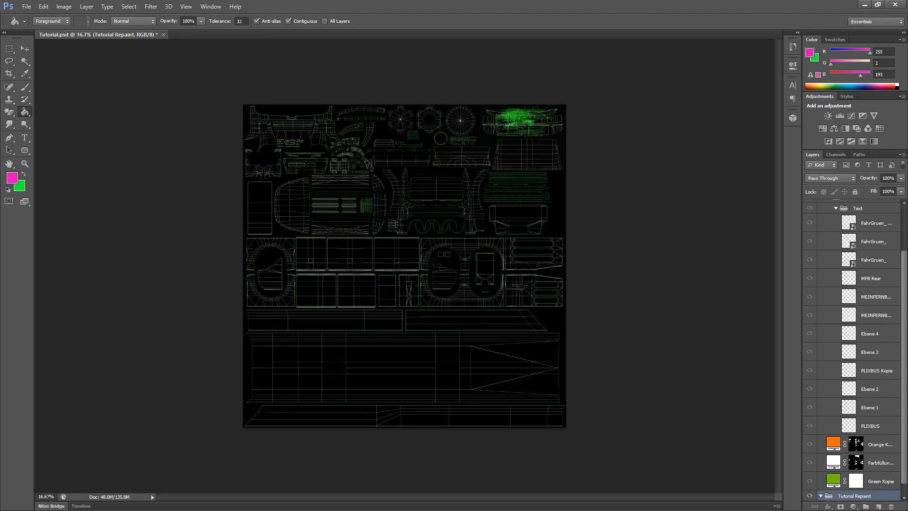
Step: Move the Tutorial Repaint group up so it sits directly below the Black layer and above the Repaint A group
scroll(893, 325, "up", 3)
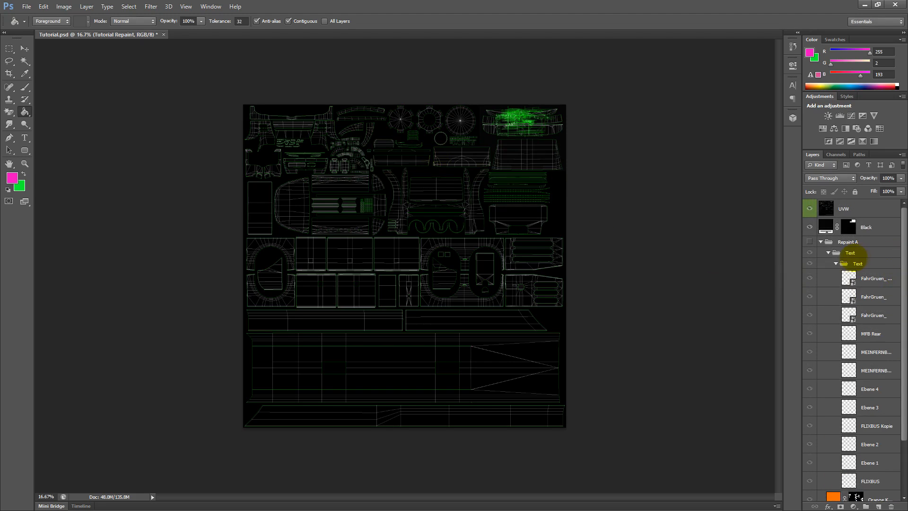
scroll(888, 278, "down", 4)
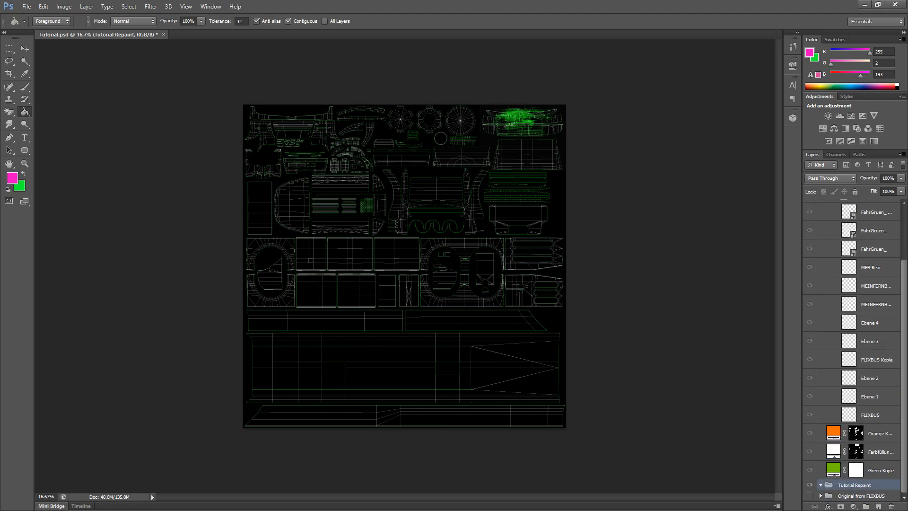
left_click_drag(846, 487, 833, 237)
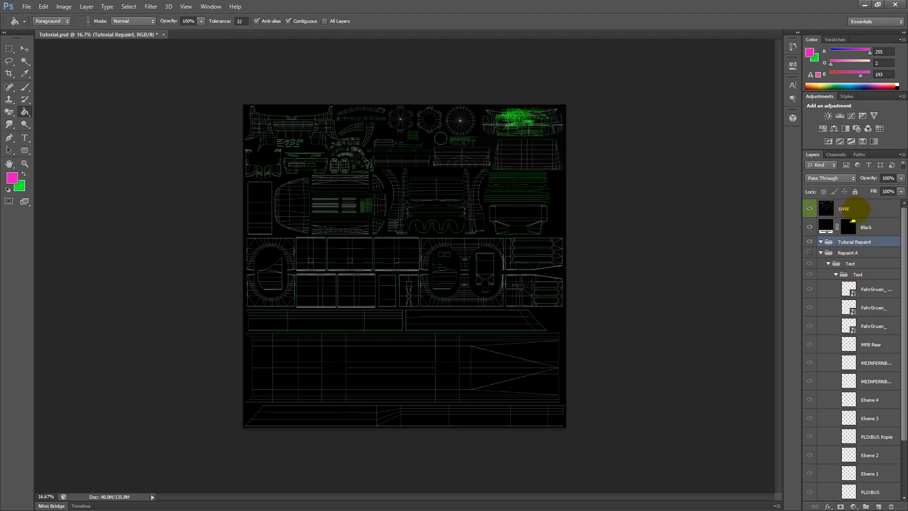
Step: Collapse Repaint A and examine the areas covered by the orange, white and green fill layers of Original from FLIXBUS by toggling their visibility
left_click(821, 252)
left_click(829, 275)
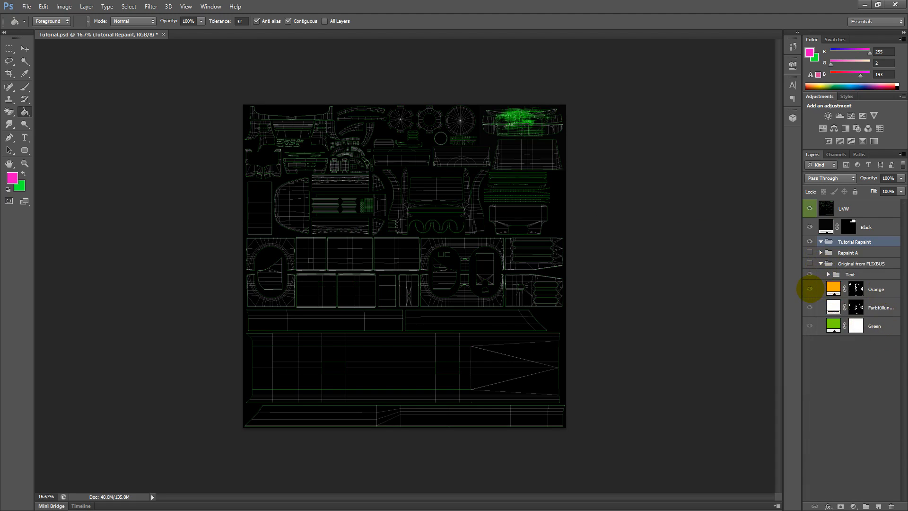
left_click(810, 289)
left_click(815, 289)
left_click(810, 307)
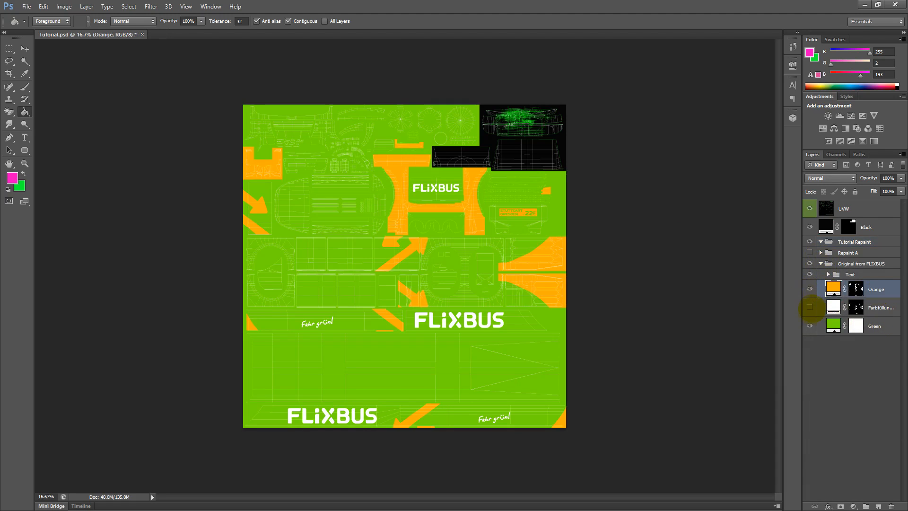
left_click(809, 326)
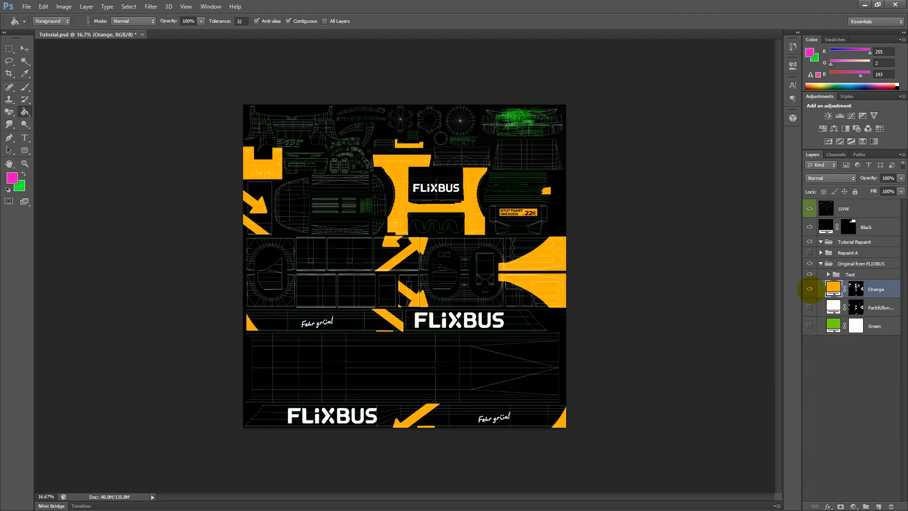
left_click(810, 289)
left_click(810, 307)
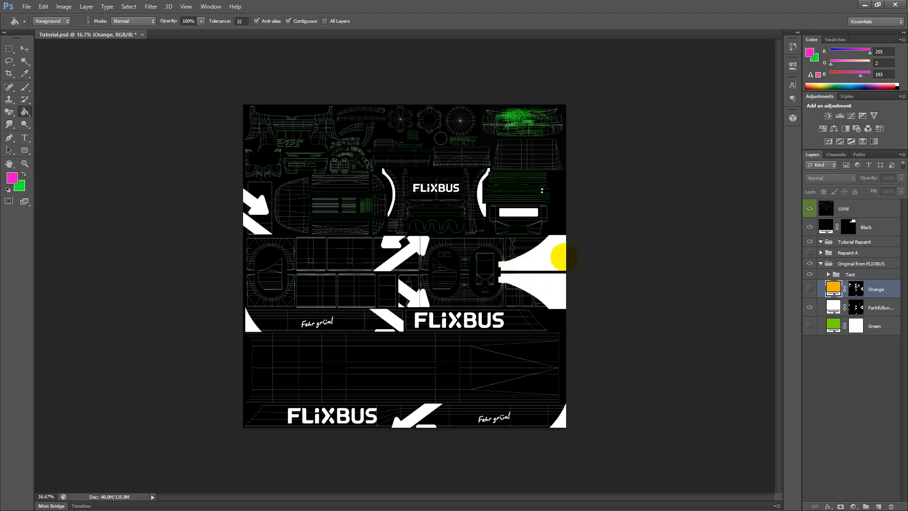
left_click(809, 289)
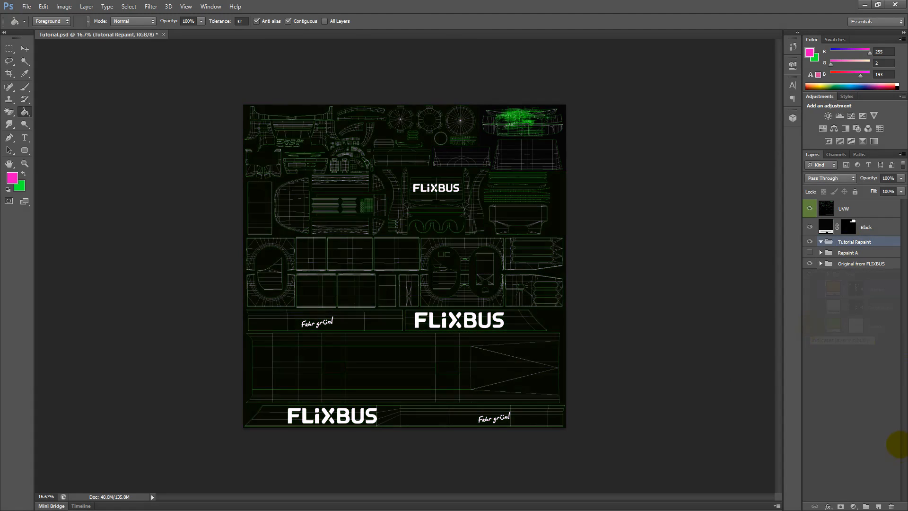
Step: Add a new empty layer inside the Tutorial Repaint group and keep it selected
left_click(878, 505)
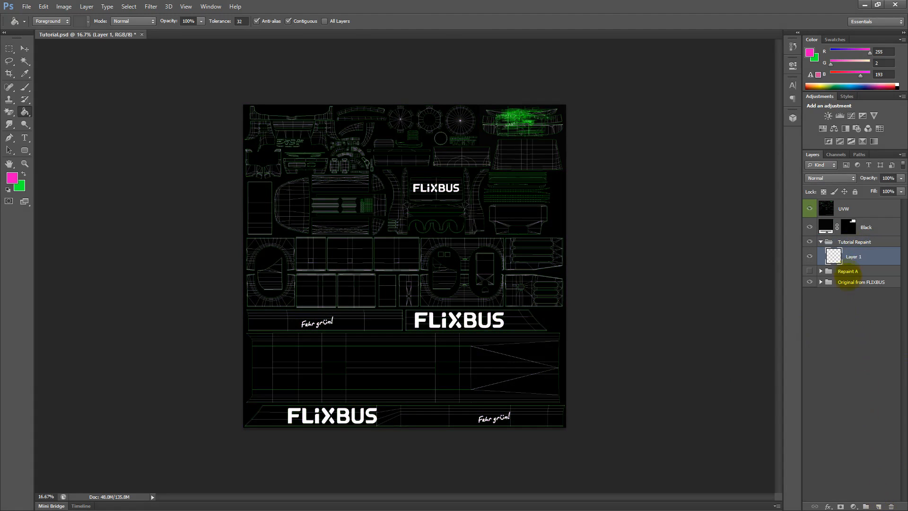
left_click_drag(846, 258, 847, 245)
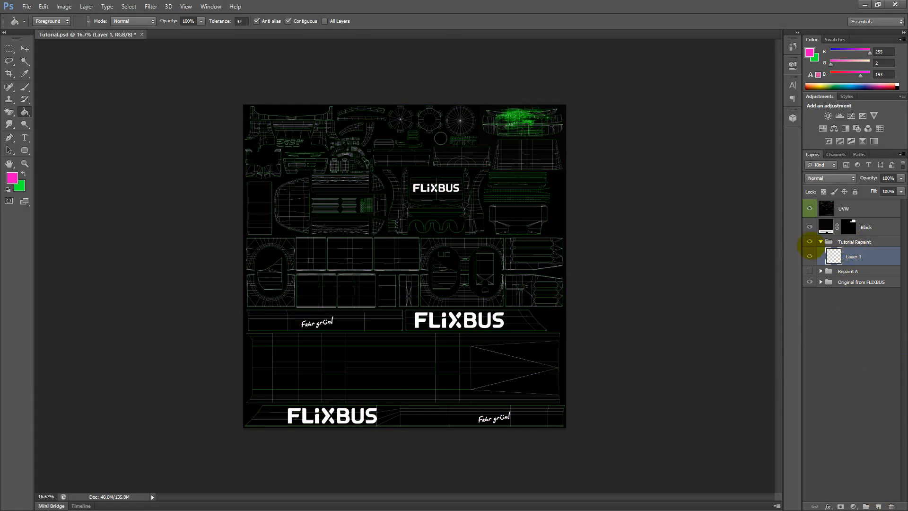
left_click(821, 242)
left_click(821, 242)
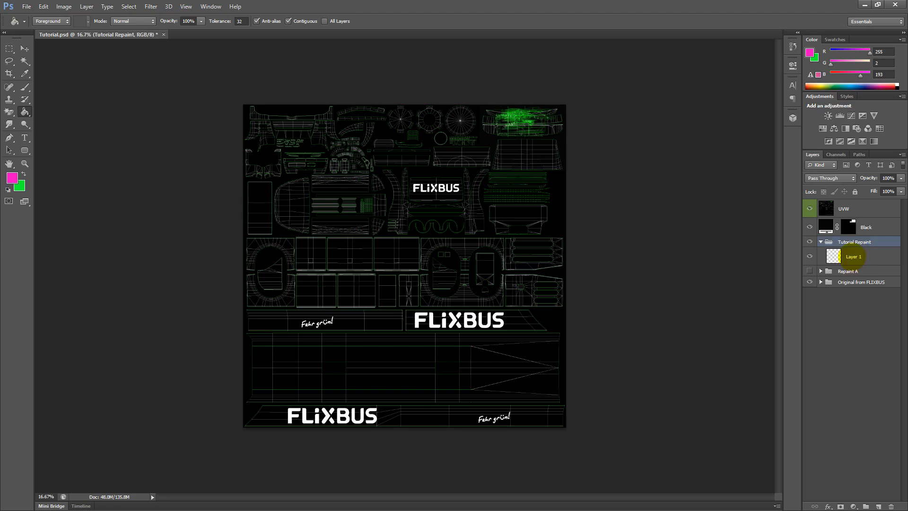
left_click(854, 257)
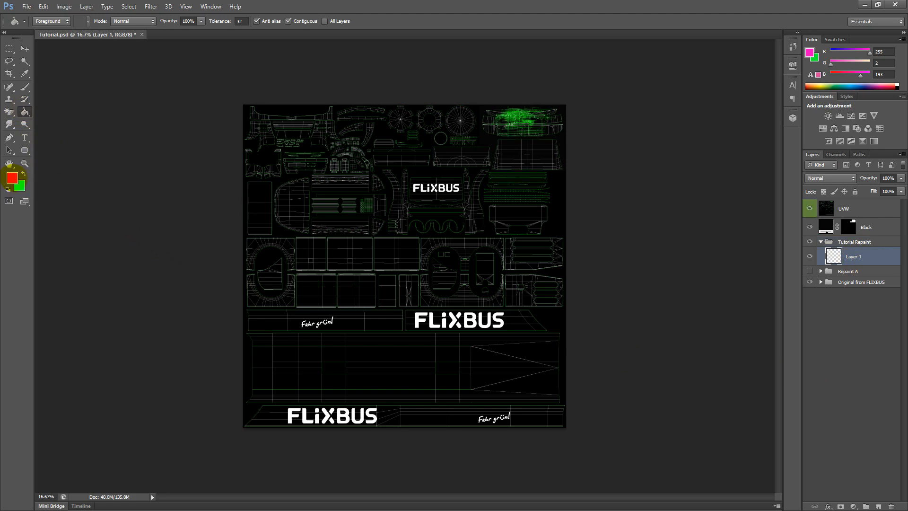
Step: Fill the whole new layer in the Tutorial Repaint group with pink (R 255, G 2, B 193) using the Paint Bucket
left_click(12, 178)
left_click(733, 345)
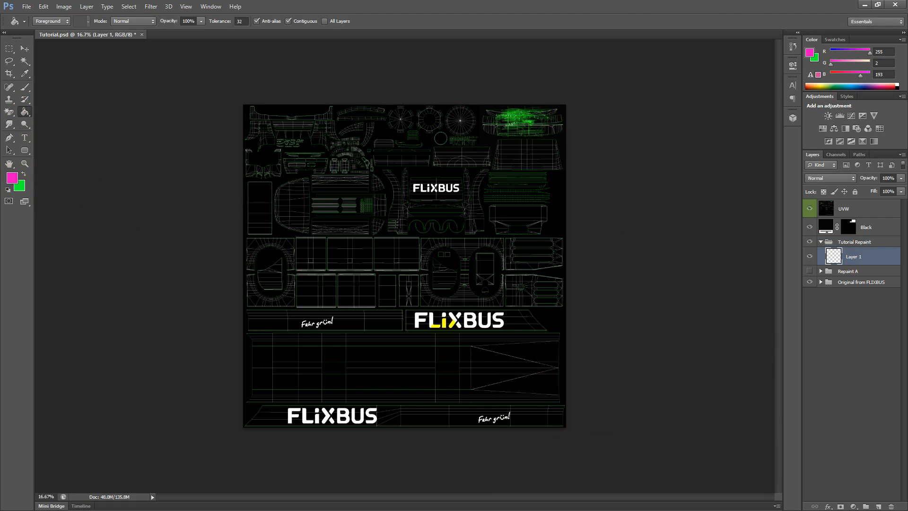
left_click(415, 353)
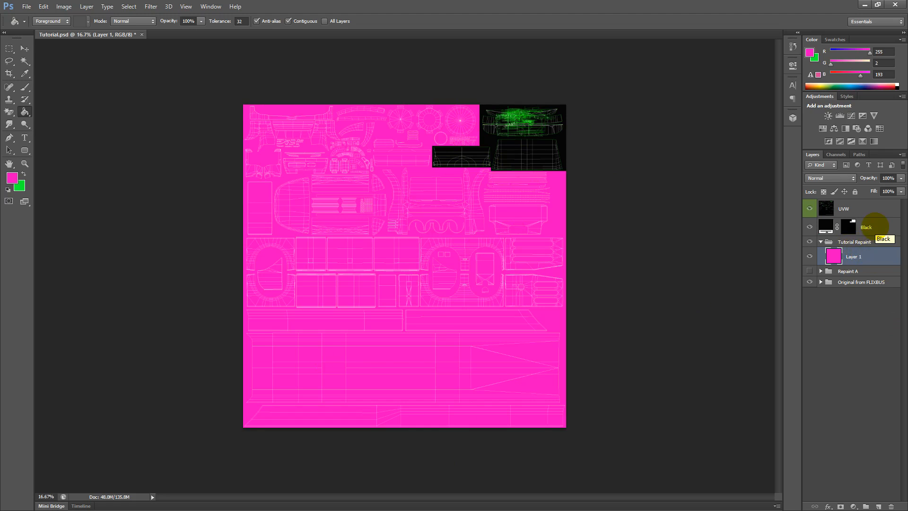
Step: Duplicate the Black layer under the name BUMPERS
left_click(870, 227)
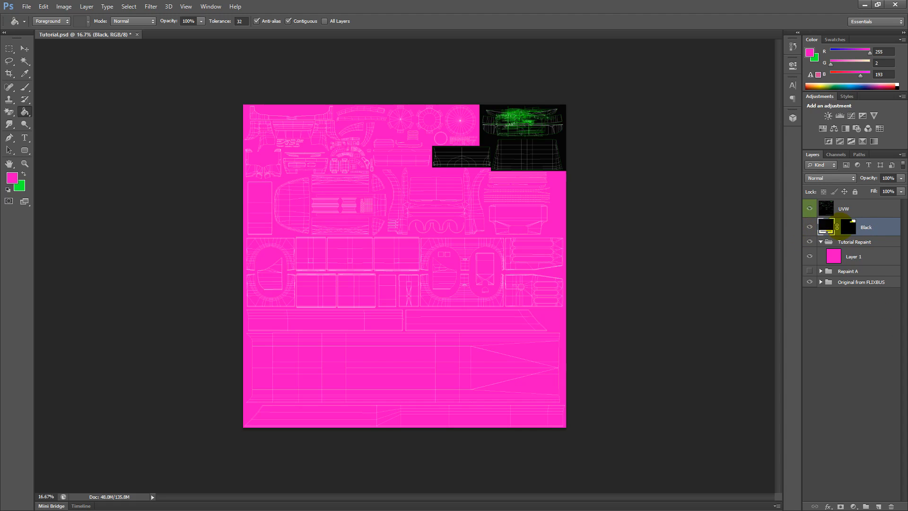
right_click(874, 226)
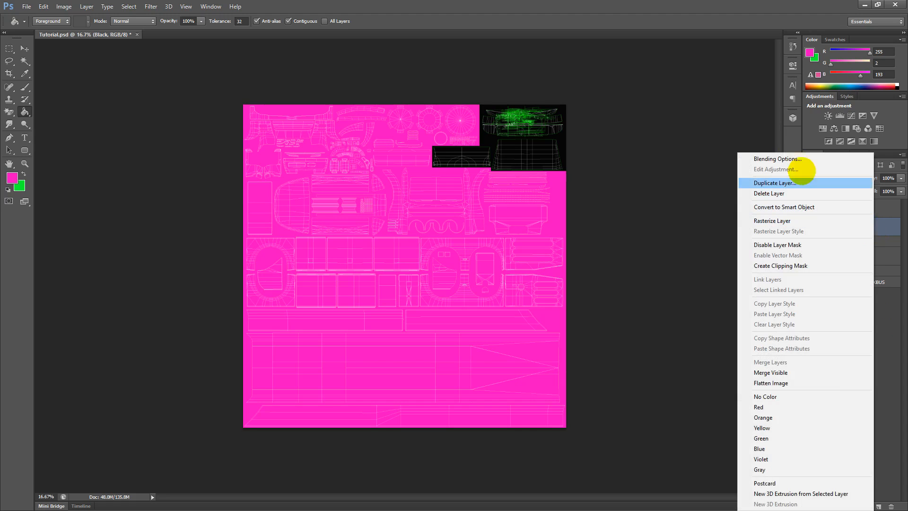
left_click(776, 193)
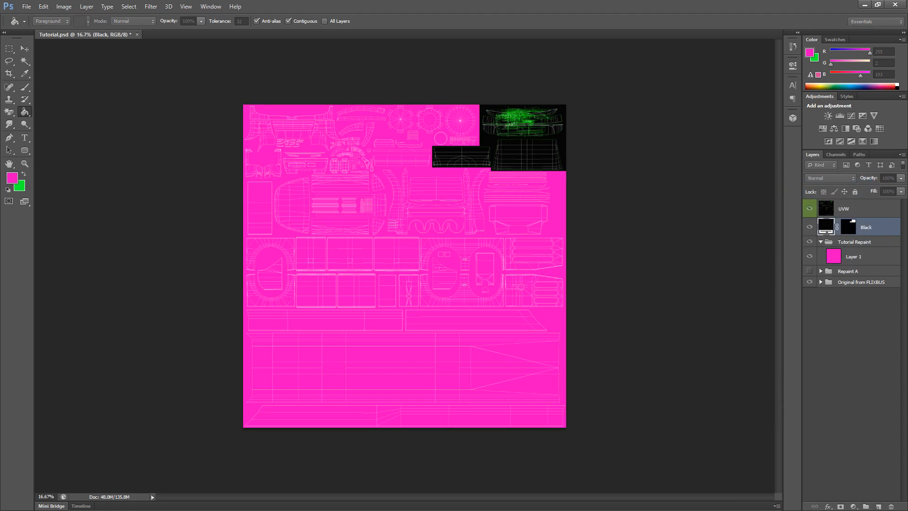
key("Return")
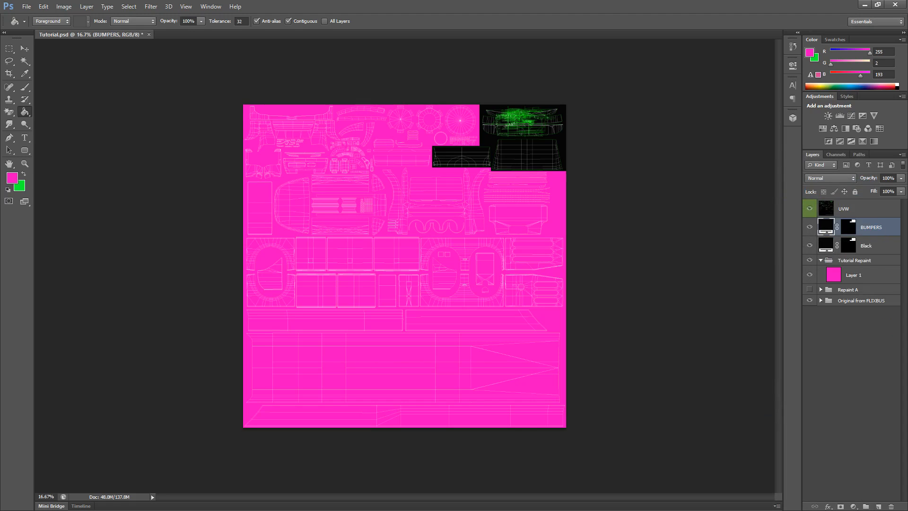
Step: Place the BUMPERS layer above the pink layer in Tutorial Repaint, hide the Black layer, and check the BUMPERS area by toggling its visibility
left_click_drag(868, 229, 863, 259)
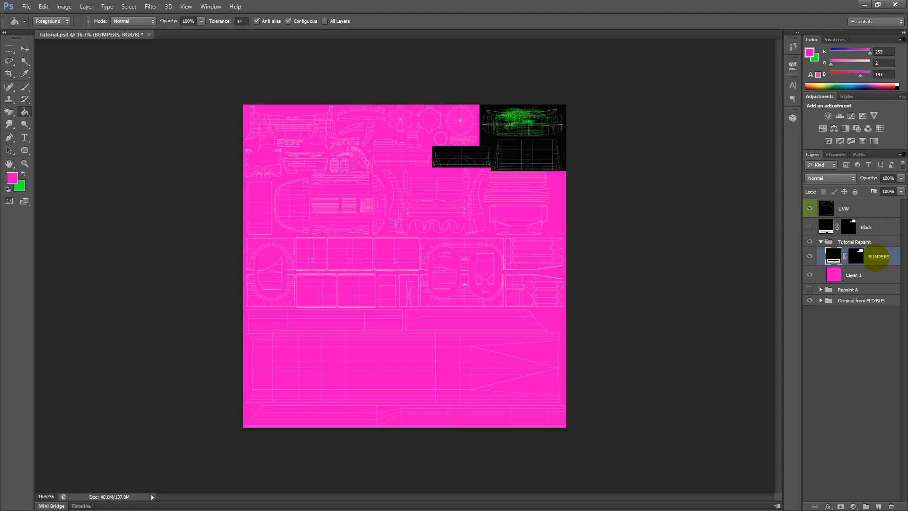
left_click(864, 277)
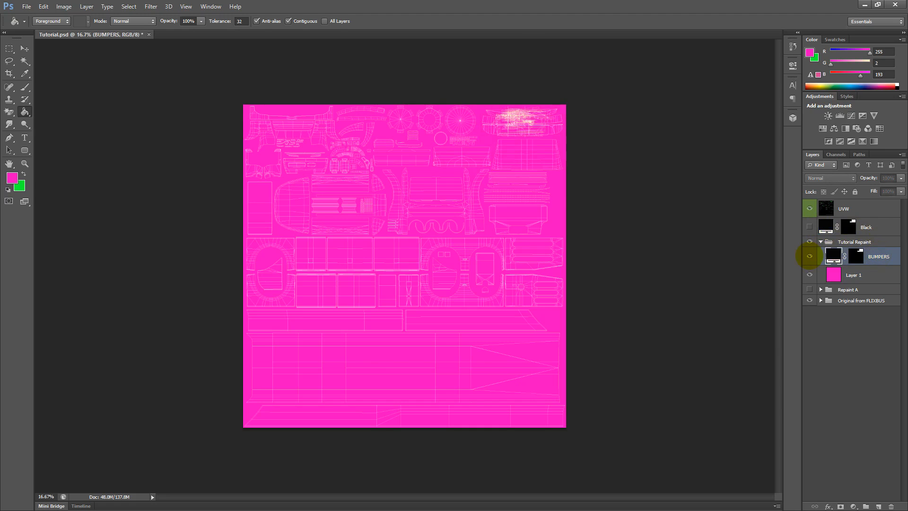
left_click(810, 255)
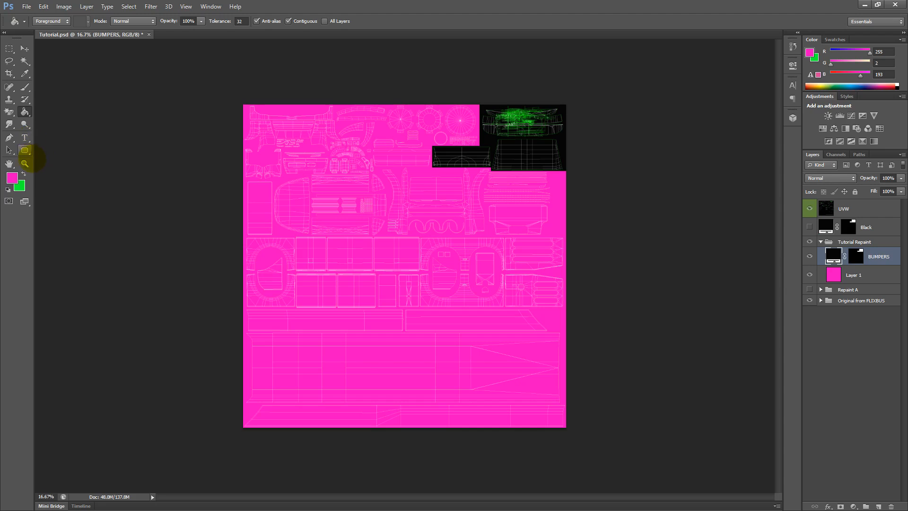
Step: Swap the foreground and background colours, rasterize the BUMPERS fill, and fill the masked bumper area with green
left_click(23, 174)
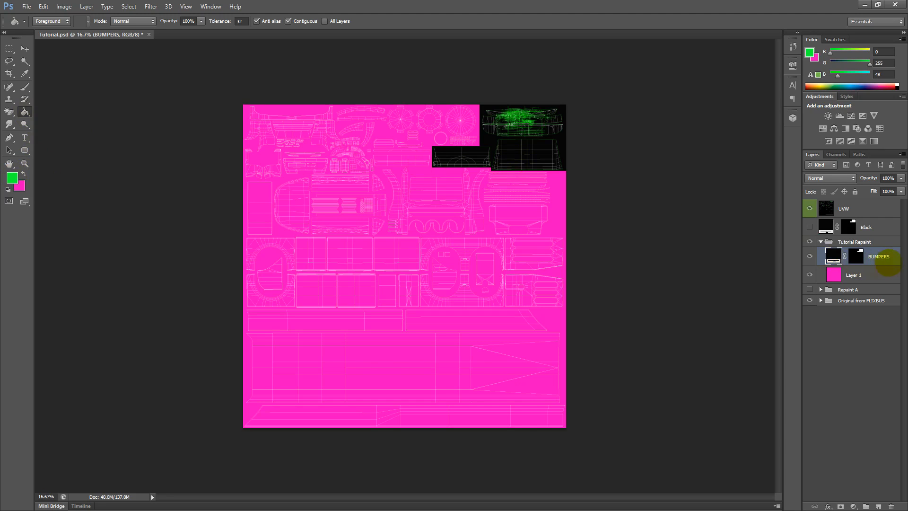
left_click(509, 139)
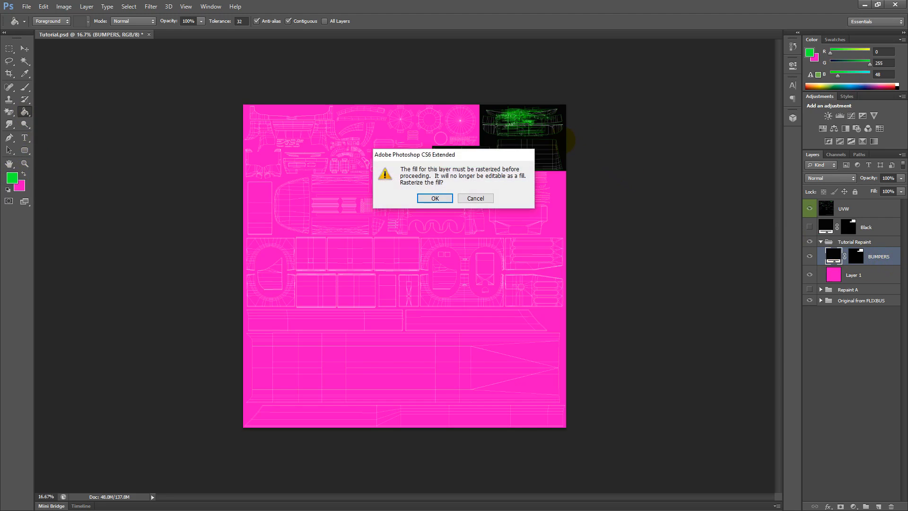
left_click(432, 199)
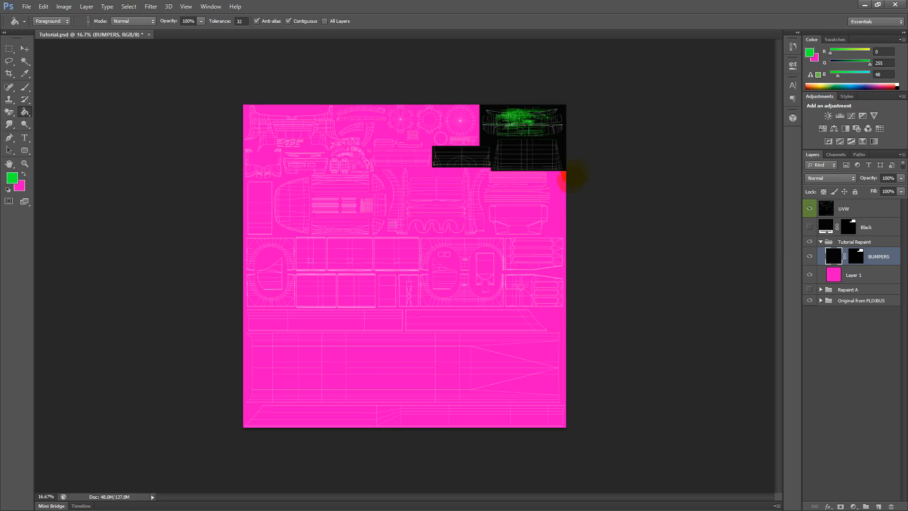
left_click(560, 139)
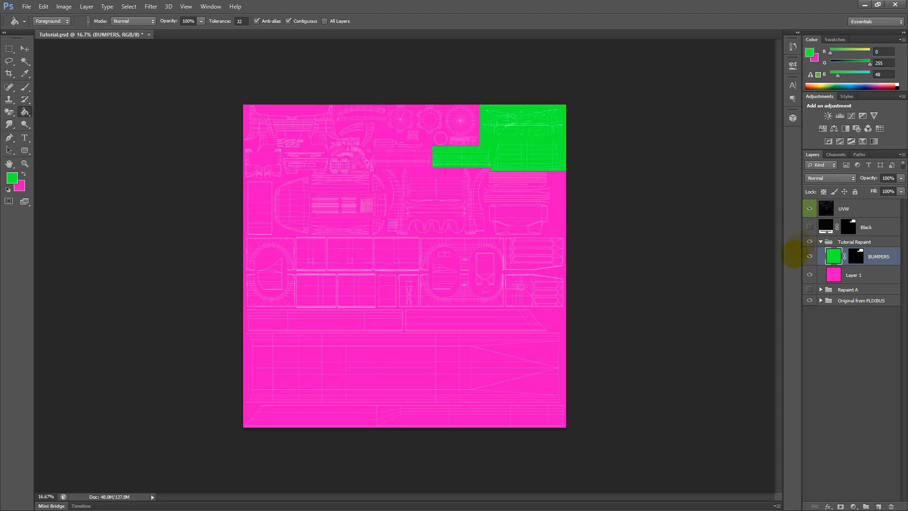
Step: Hide Tutorial Repaint and Original from FLIXBUS to view the Repaint A design, and restore the visibility of Tutorial Repaint with its BUMPERS layer
left_click(809, 208)
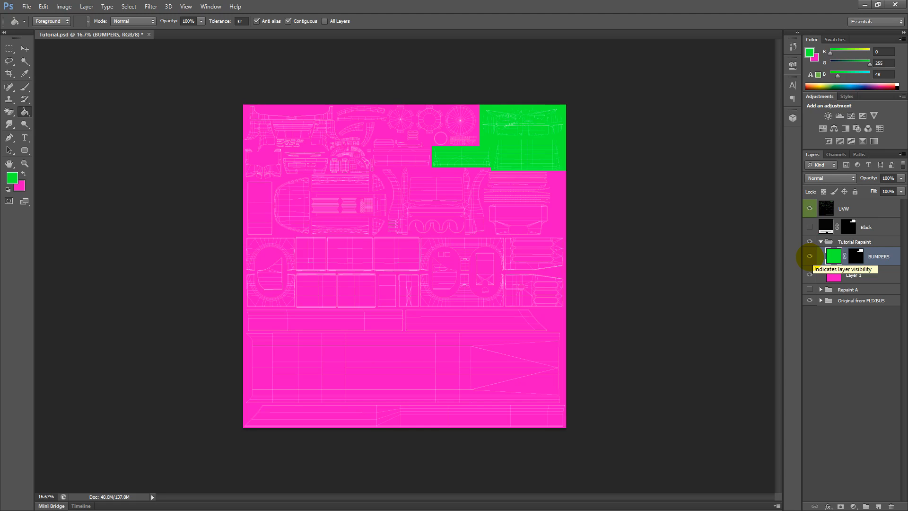
left_click(809, 227)
left_click(809, 227)
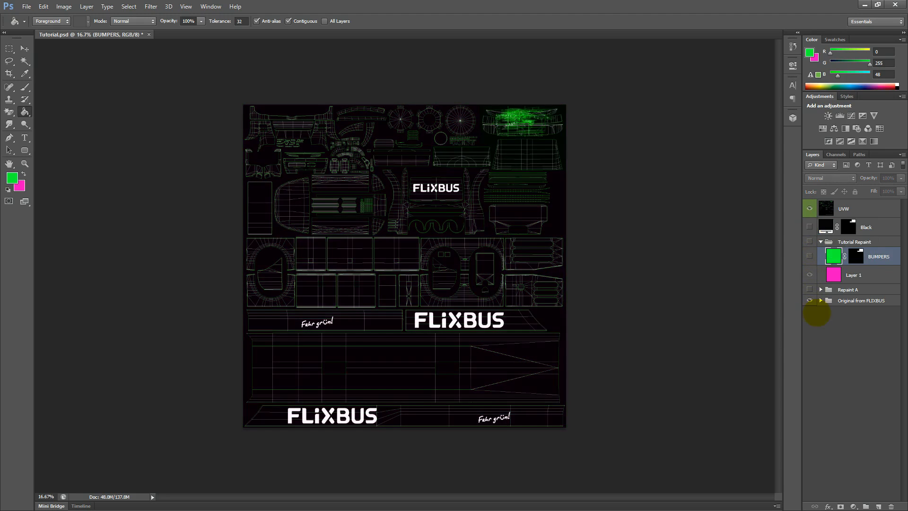
left_click(809, 301)
left_click(809, 289)
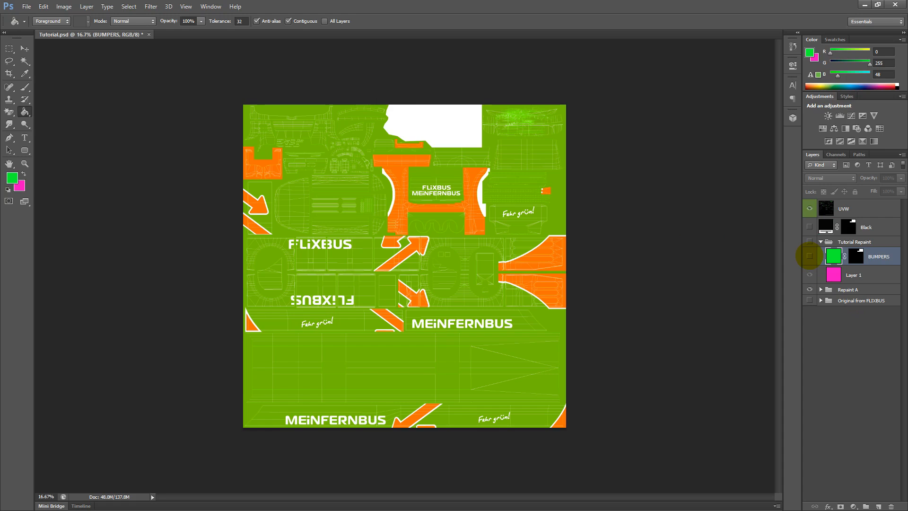
left_click(809, 256)
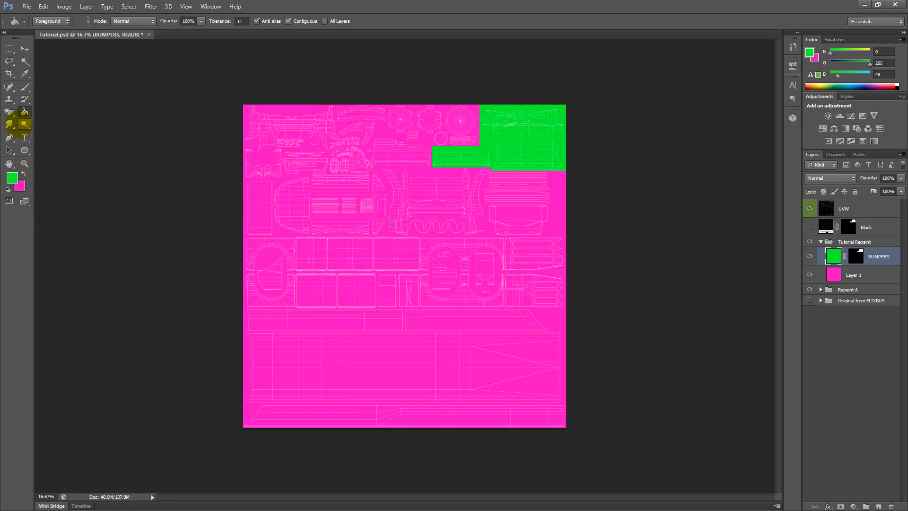
Step: Erase the pink of Layer 1 over the round parts directly beside the green bumper area
left_click_drag(9, 111, 42, 110)
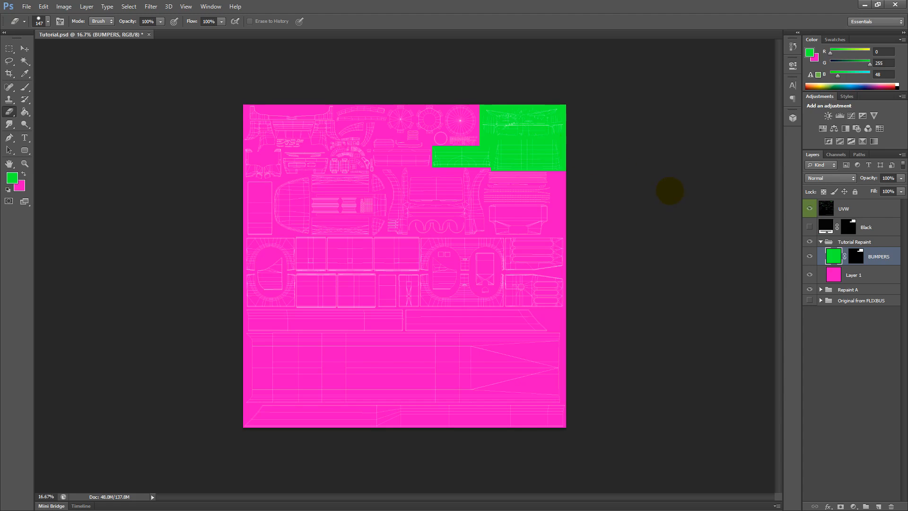
left_click(874, 275)
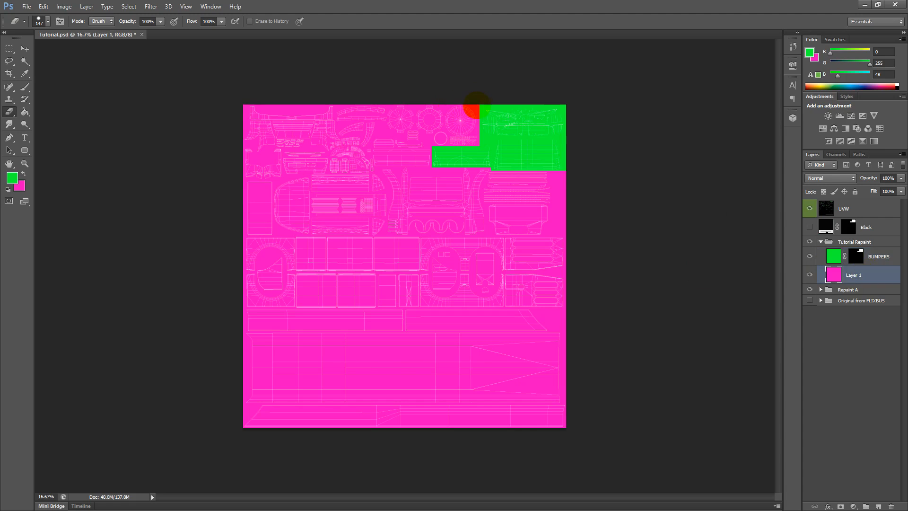
left_click_drag(475, 107, 392, 105)
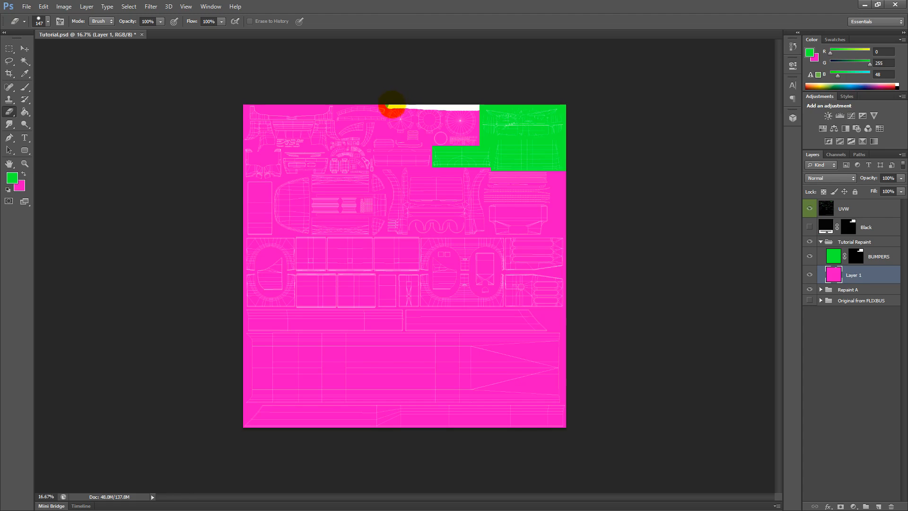
left_click(392, 110)
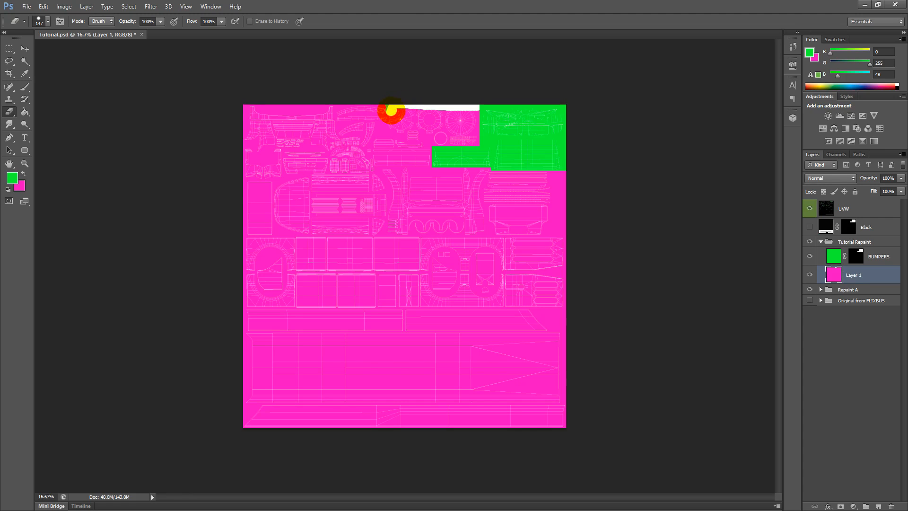
mouse_move(391, 112)
left_mouse_down()
mouse_move(388, 134)
mouse_move(403, 115)
mouse_move(462, 112)
mouse_move(399, 116)
mouse_move(478, 126)
mouse_move(439, 131)
left_mouse_up()
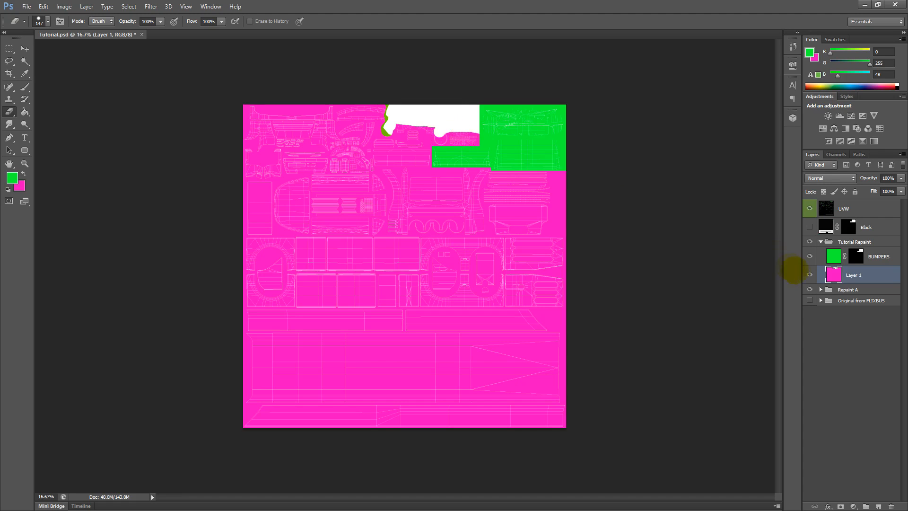
Step: Extend the erased patch of Layer 1 down to the lower bumper strip, checking it by toggling visibility, and hide Repaint A
left_click(810, 274)
left_click(810, 275)
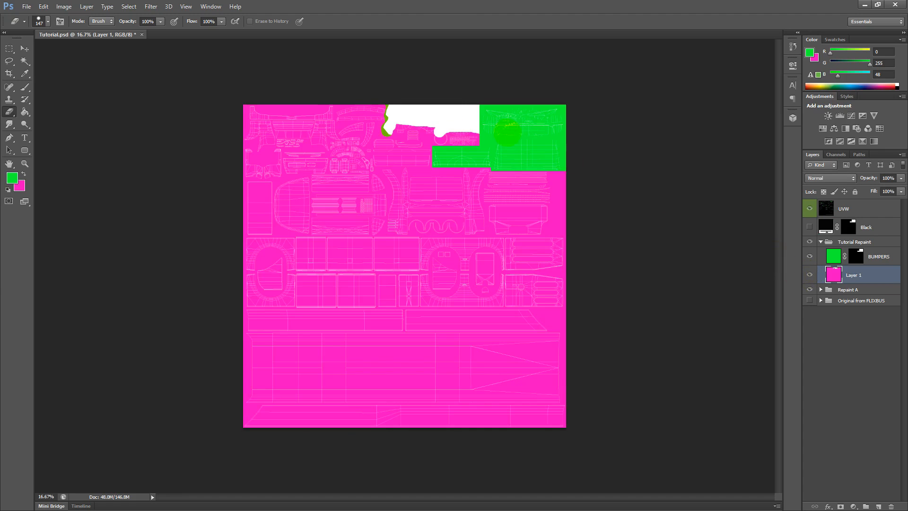
mouse_move(475, 139)
left_mouse_down()
mouse_move(435, 136)
mouse_move(477, 132)
mouse_move(389, 124)
left_mouse_up()
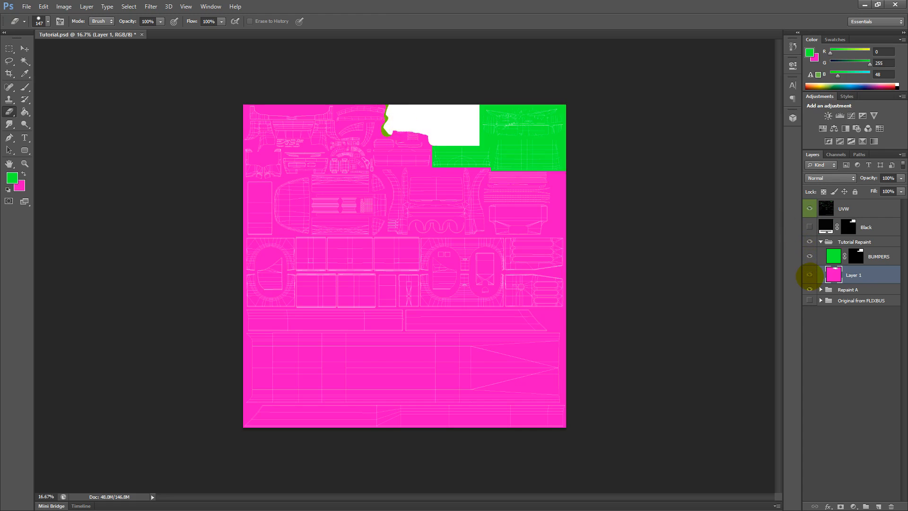
left_click(810, 275)
left_click(810, 275)
mouse_move(412, 138)
left_mouse_down()
mouse_move(391, 128)
mouse_move(435, 136)
mouse_move(411, 136)
left_mouse_up()
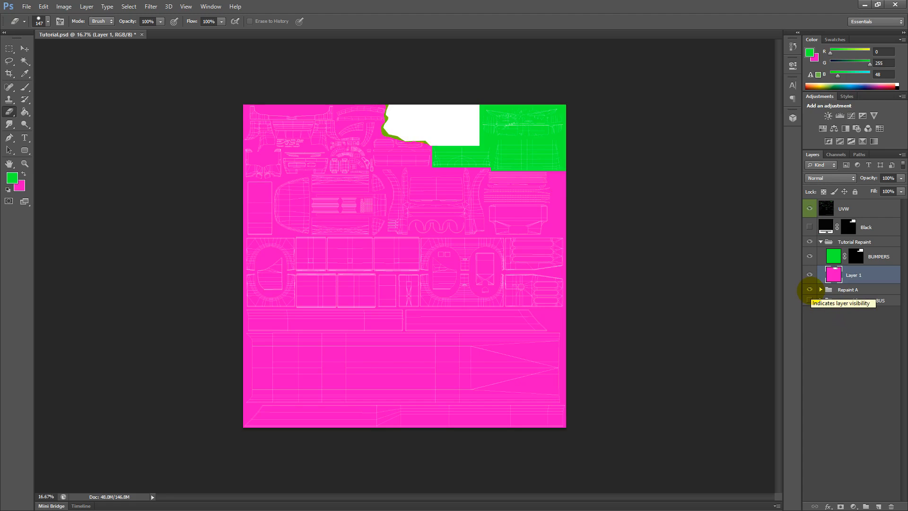
left_click(810, 289)
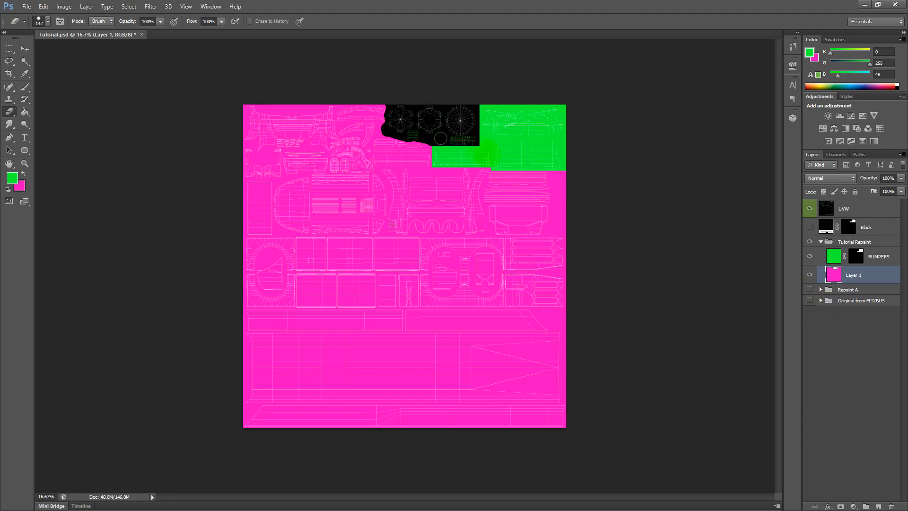
left_click(510, 218)
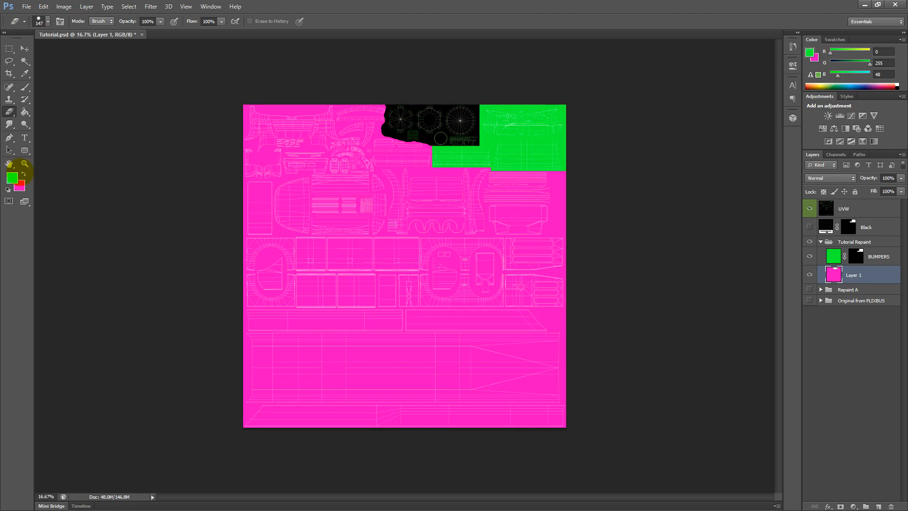
Step: Set the foreground colour to blue 004eff and fill the erased patch of Layer 1 with it
left_click(25, 73)
left_click(12, 178)
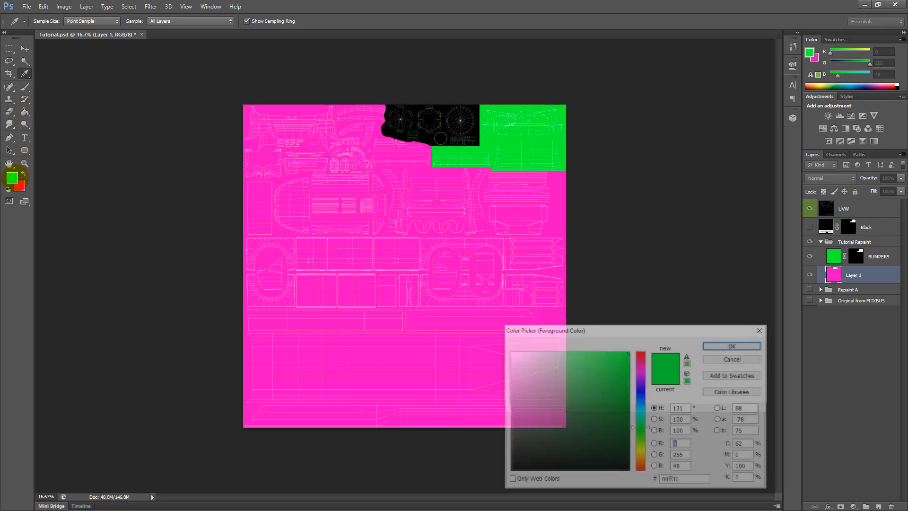
left_click(641, 419)
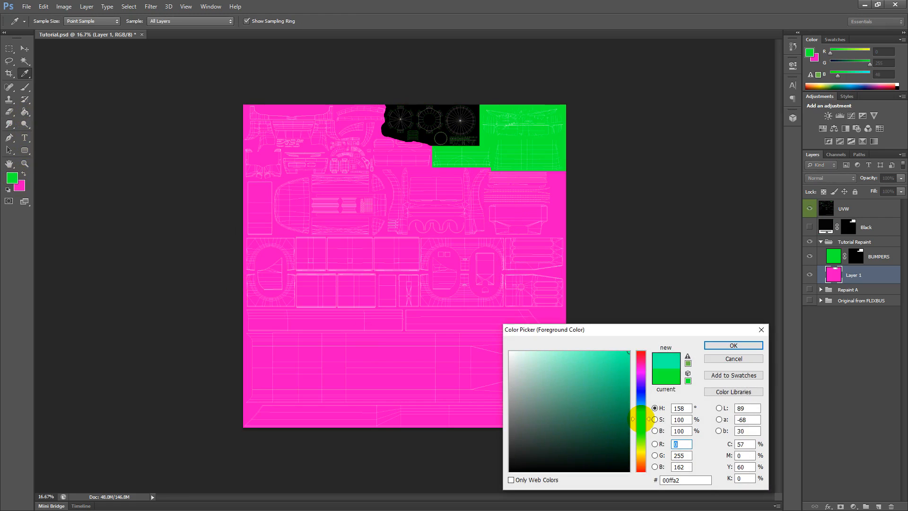
left_click_drag(641, 419, 641, 397)
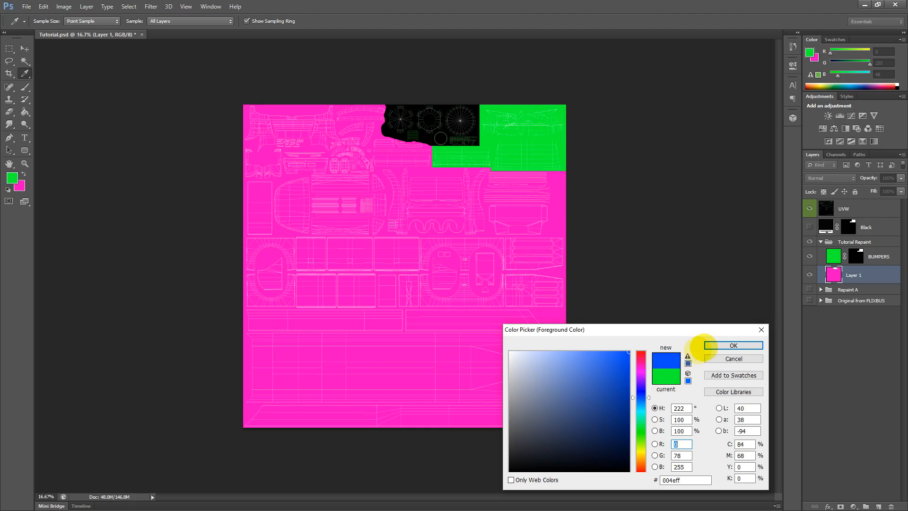
left_click(732, 345)
key("g")
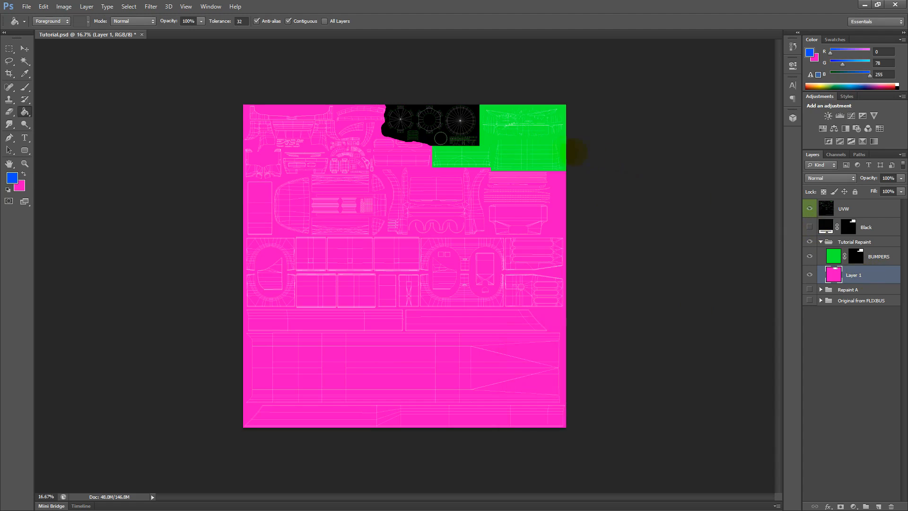
left_click(469, 130)
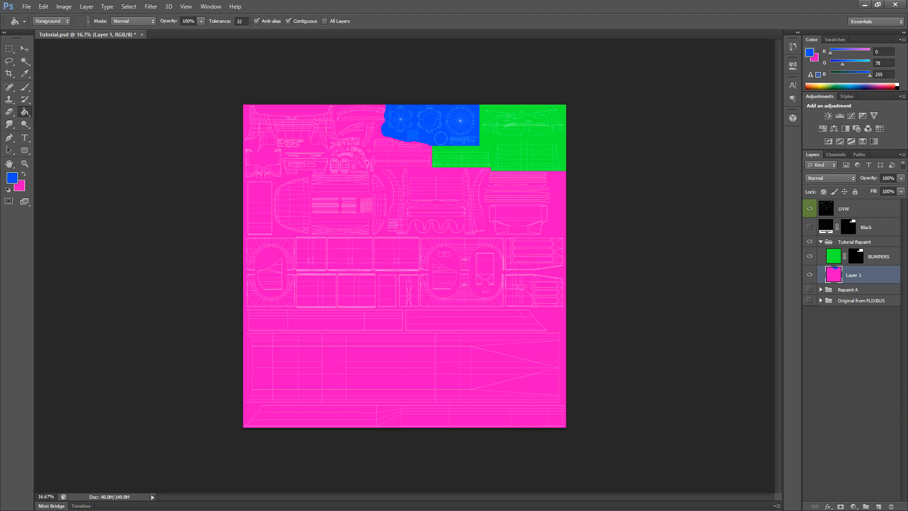
Step: Place the Logo_TV_2015 image in the repaint and move its layer above BUMPERS in the Tutorial Repaint group
left_click_drag(2, 258, 399, 257)
key("Return")
key("g")
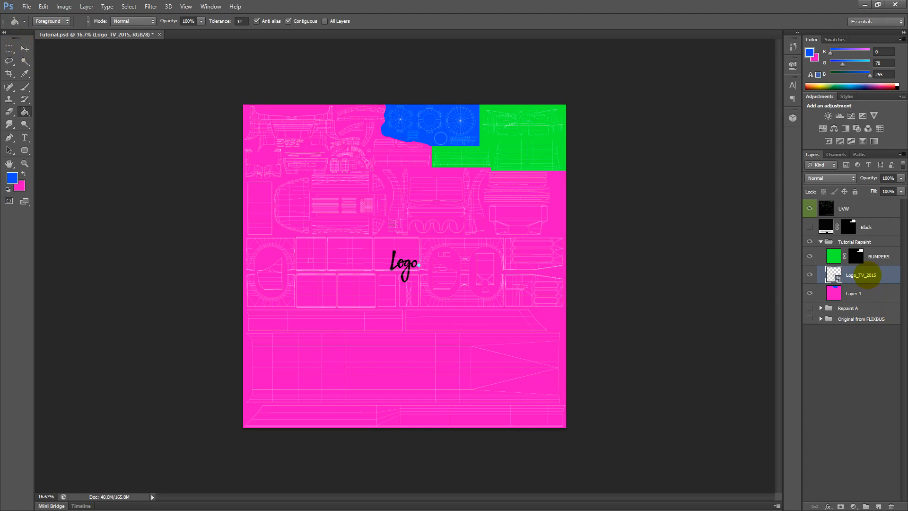
left_click(821, 242)
left_click(821, 241)
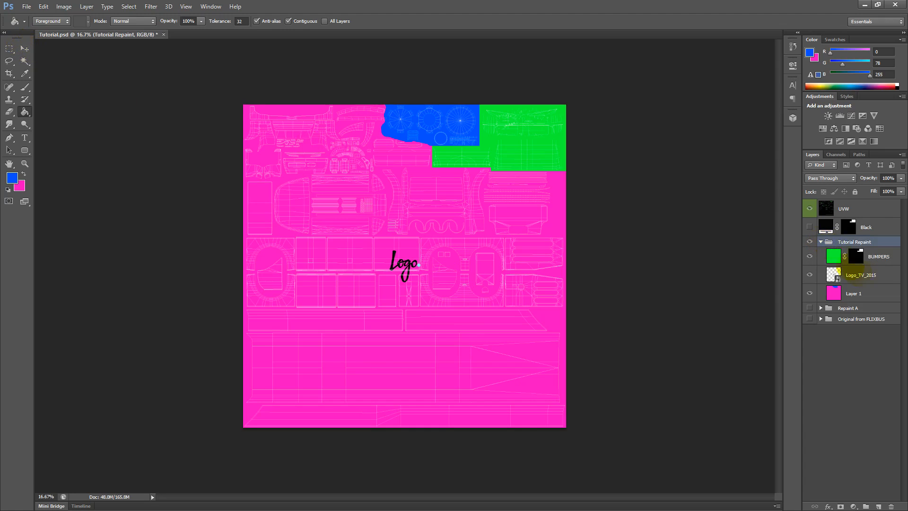
left_click(873, 275)
left_click_drag(872, 270, 866, 255)
Step: Hide the UVW layer and move the placed logo with the Move tool towards the upper-left part of the side panels
left_click(465, 265)
left_click(25, 48)
left_click(488, 286)
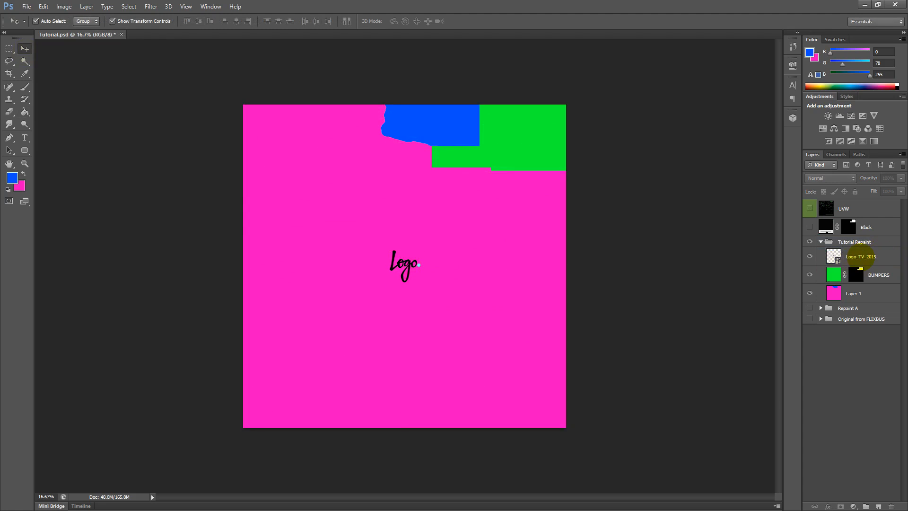
left_click(850, 256)
left_click_drag(416, 253, 348, 247)
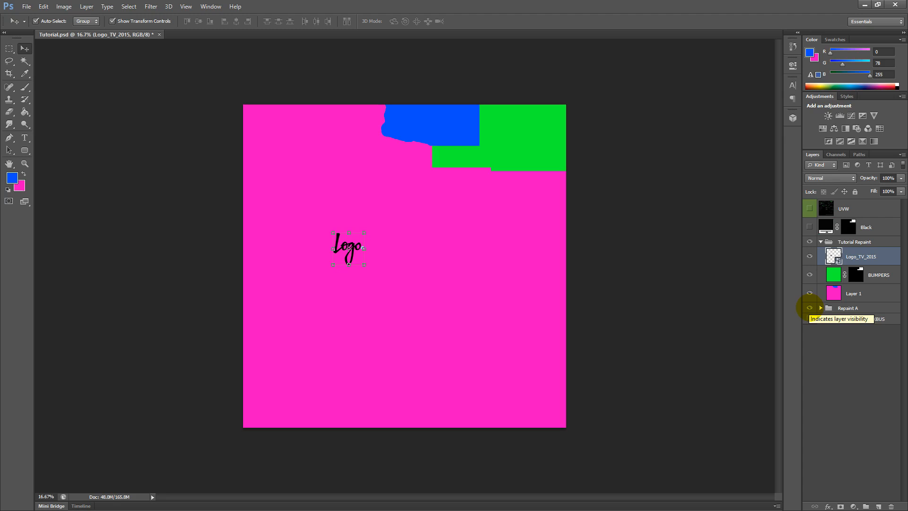
Step: Hide Layer 1, show Repaint A as a reference, and move the logo over the start of the upright FLIXBUS lettering
left_click(809, 293)
left_click(809, 308)
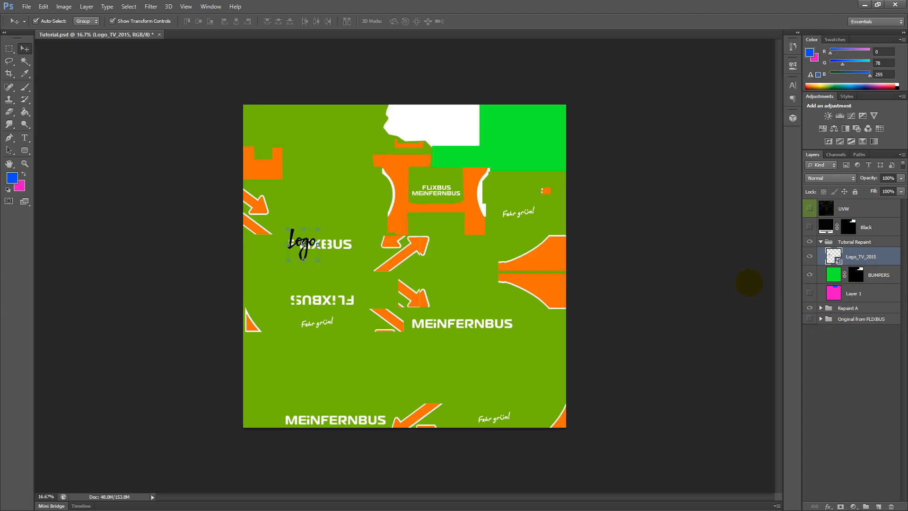
key("ctrl+t")
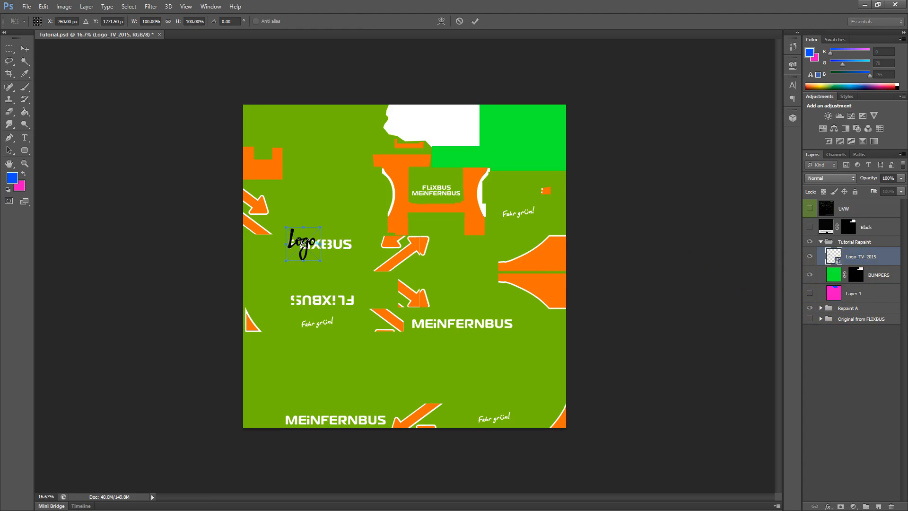
mouse_move(303, 243)
left_mouse_down()
mouse_move(375, 198)
mouse_move(330, 254)
mouse_move(299, 229)
mouse_move(301, 256)
left_mouse_up()
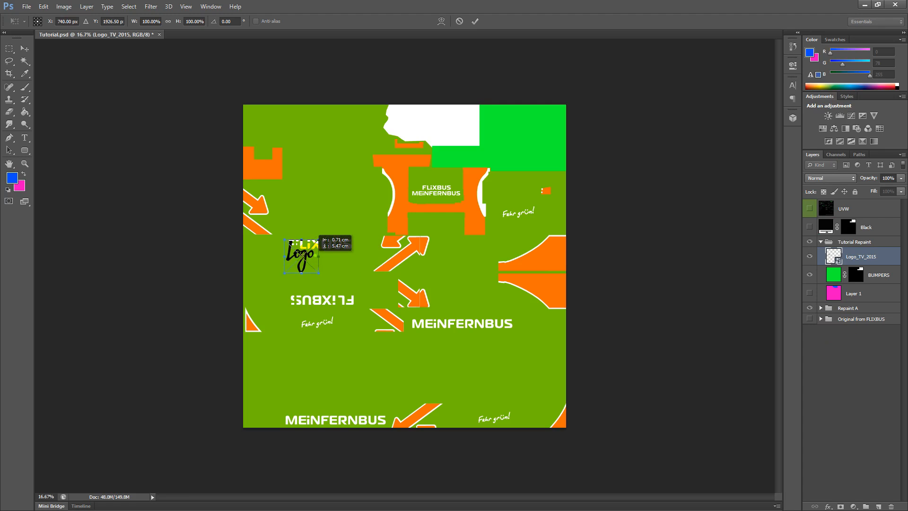
left_click_drag(301, 256, 300, 248)
Step: Stretch the logo across the upright FLIXBUS lettering to about 232% width and 57% height
key("ctrl+plus")
key("ctrl+plus")
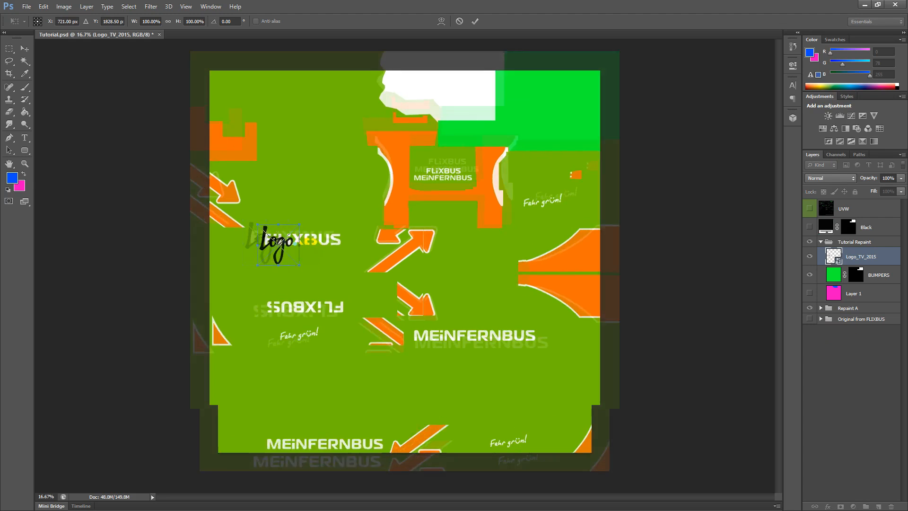
left_click_drag(222, 229, 322, 243)
left_click_drag(241, 277, 241, 247)
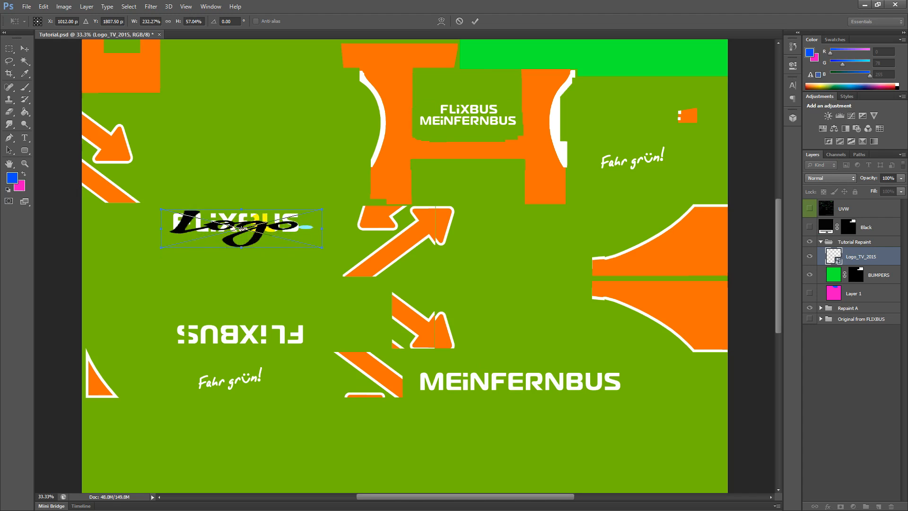
key("Return")
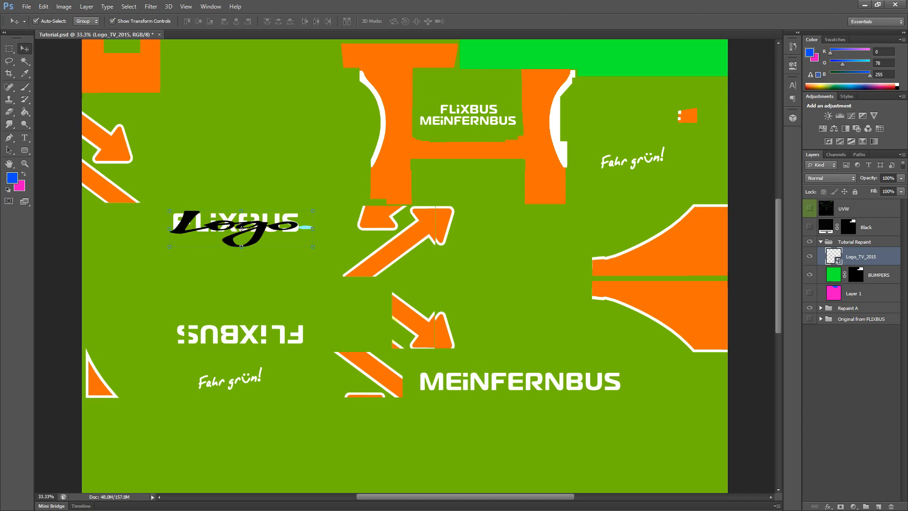
Step: Duplicate the logo layer under the name LOGO 2 and rotate the copy 180°
right_click(885, 256)
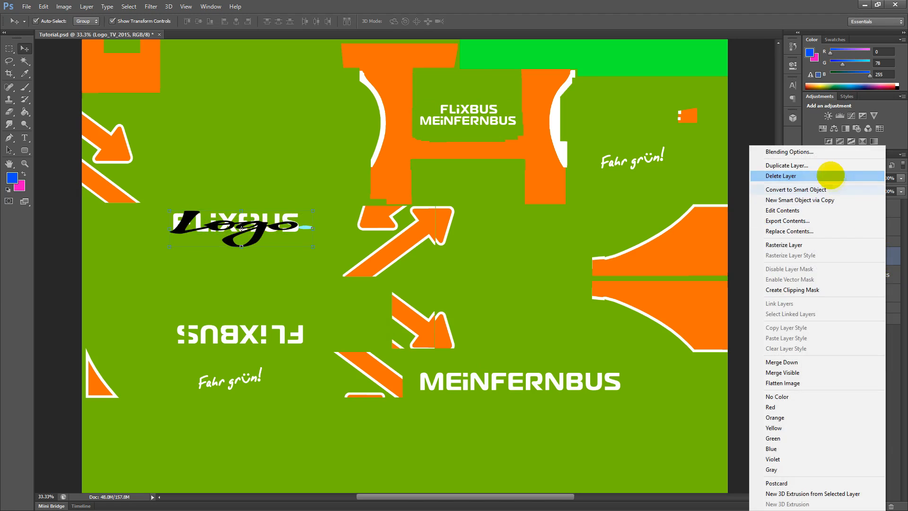
left_click(825, 167)
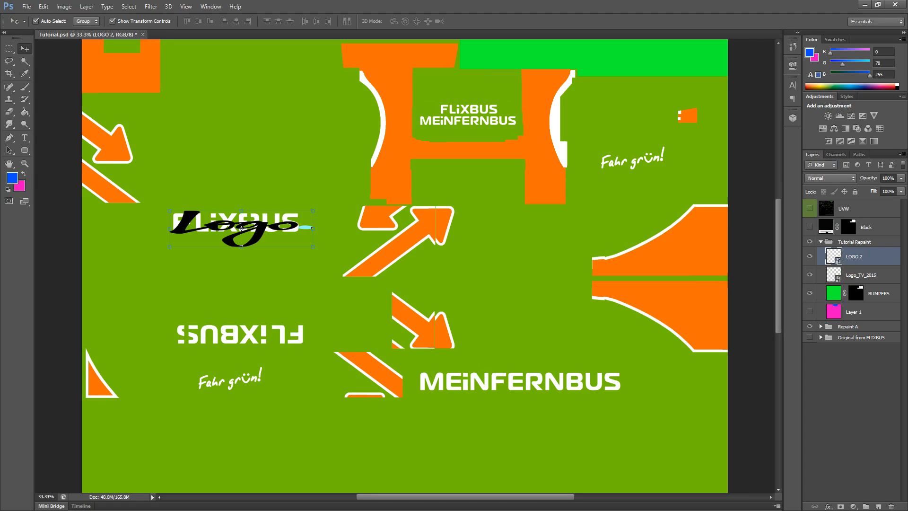
left_click(43, 6)
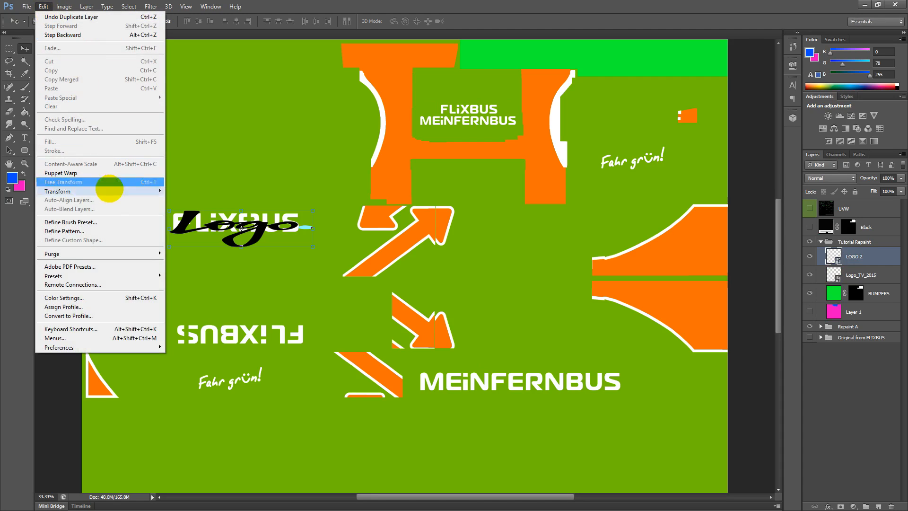
left_click(194, 262)
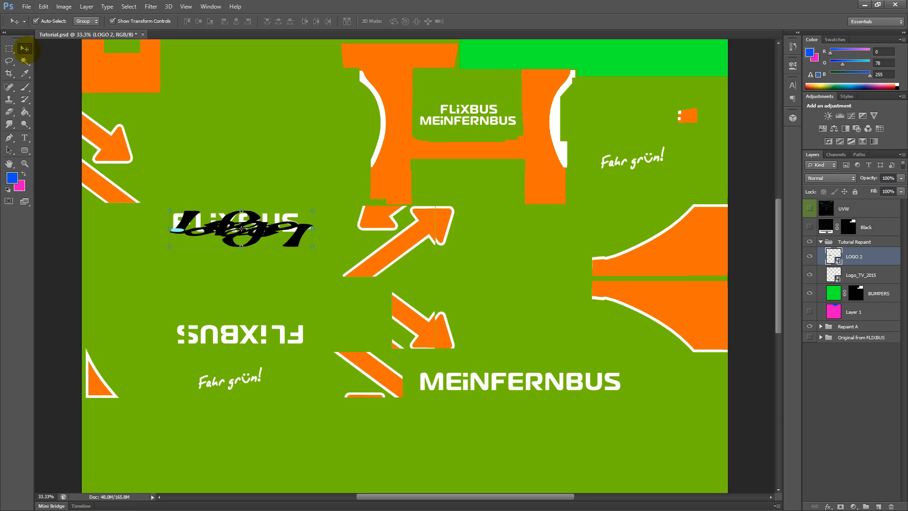
Step: Try to move the LOGO 2 copy down towards the upside-down FLIXBUS lettering with the Move tool
left_click_drag(376, 295, 381, 313)
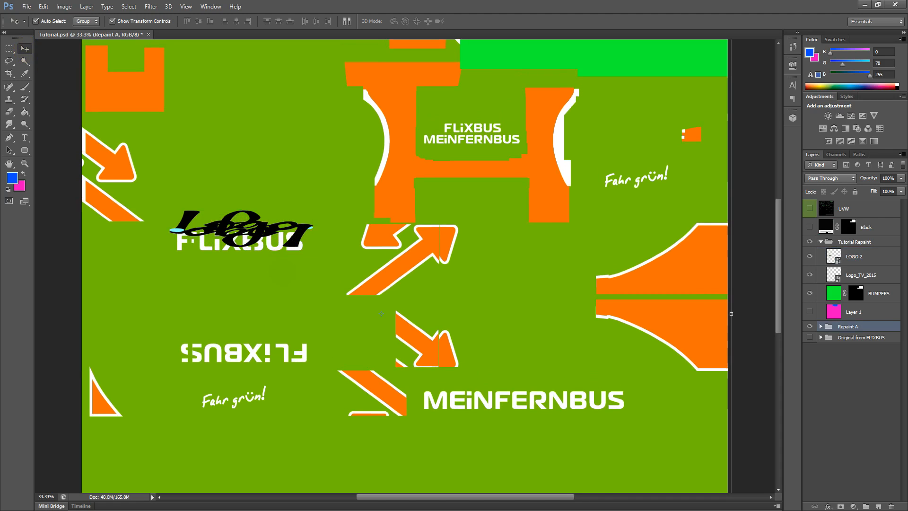
key("ctrl+z")
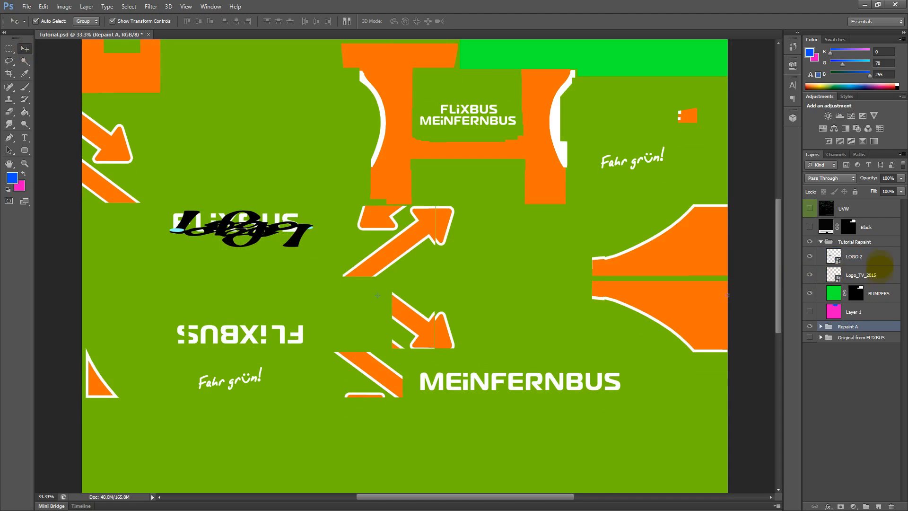
left_click(872, 257)
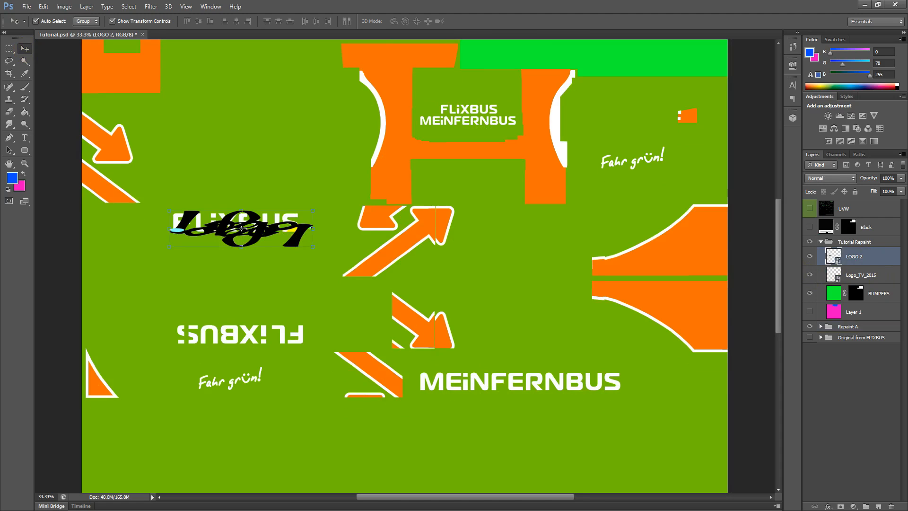
left_click_drag(303, 212, 310, 248)
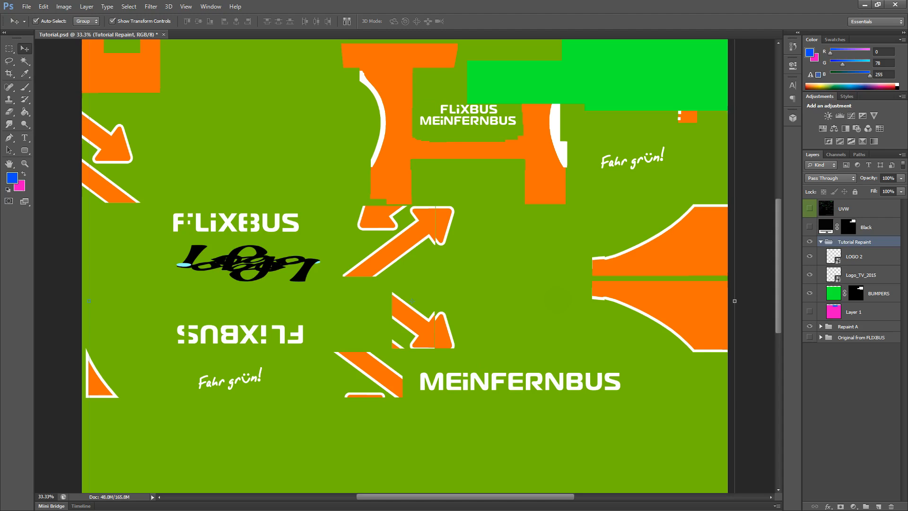
key("ctrl+z")
Step: Free-transform the LOGO 2 layer and move it down over the upside-down FLIXBUS lettering, at about Y 2446.5 px
left_click(870, 256)
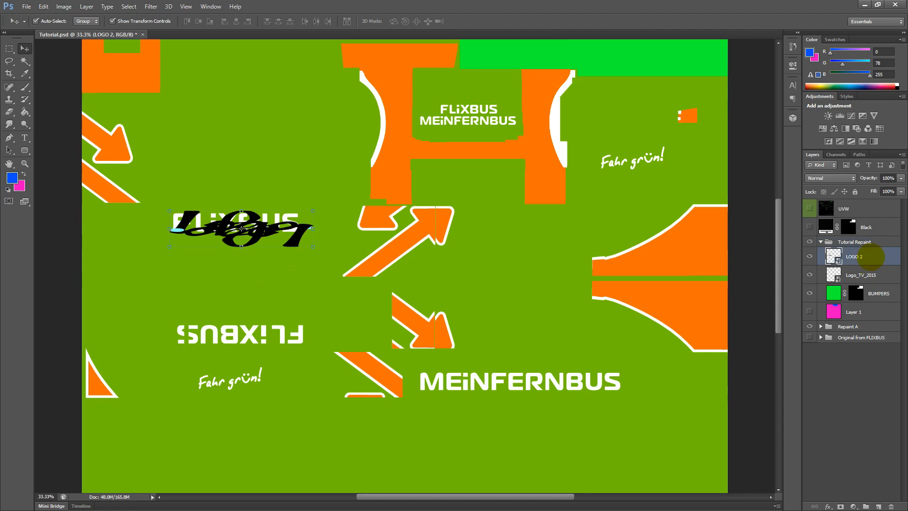
key("ctrl+t")
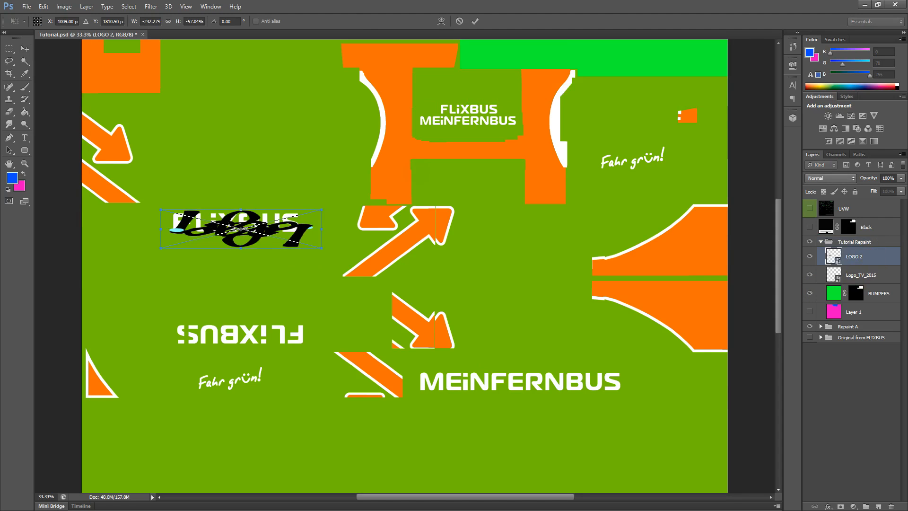
left_click_drag(297, 214, 285, 314)
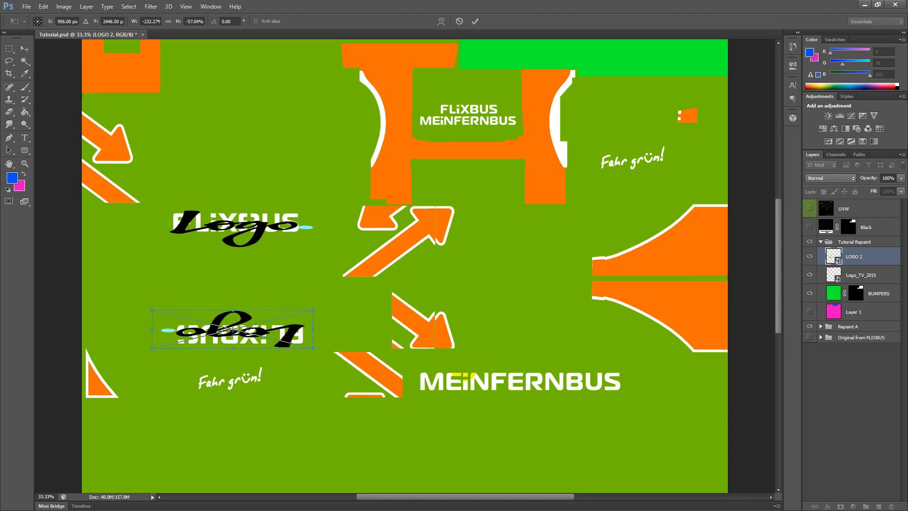
Step: Nudge LOGO 2 horizontally to X 965 px over the upside-down FLIXBUS lettering and apply the transform
key("Right")
key("Right")
key("Right")
key("Right")
key("Right")
key("Right")
key("Right")
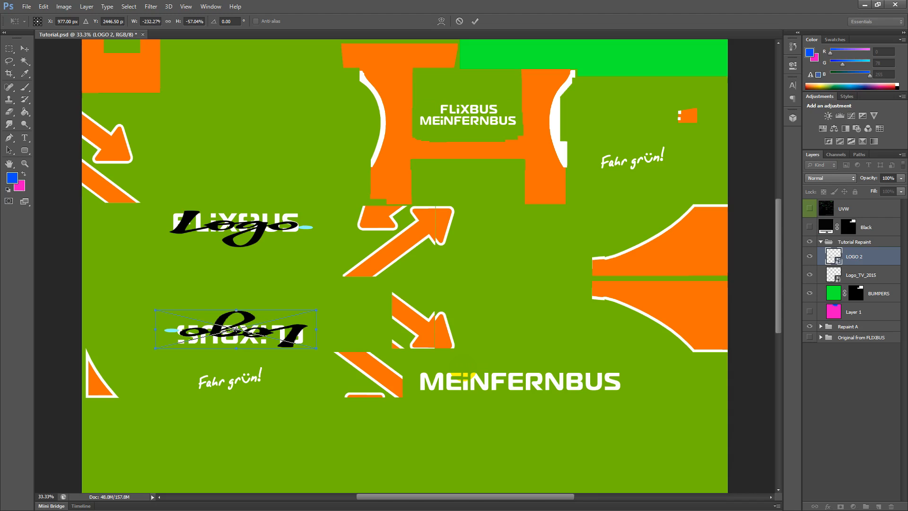
key("Left")
key("Left")
key("Left")
key("Left")
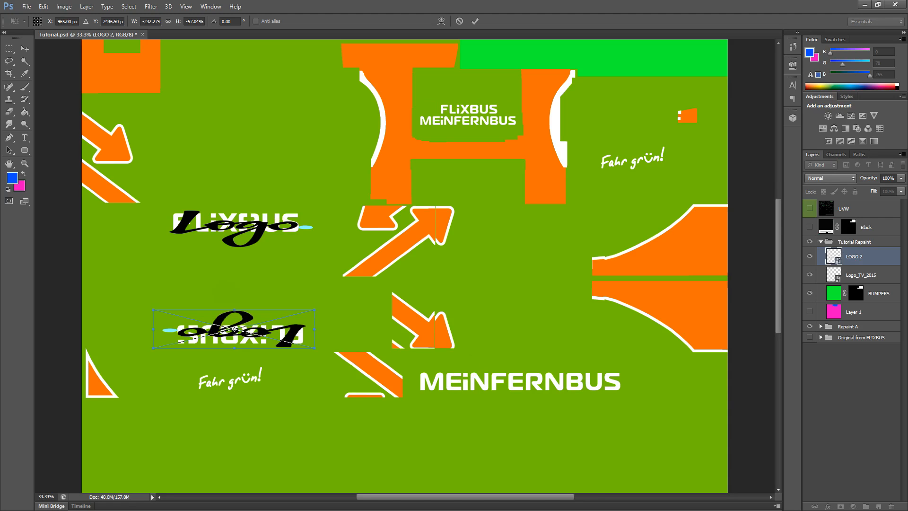
scroll(405, 265, "down", 2)
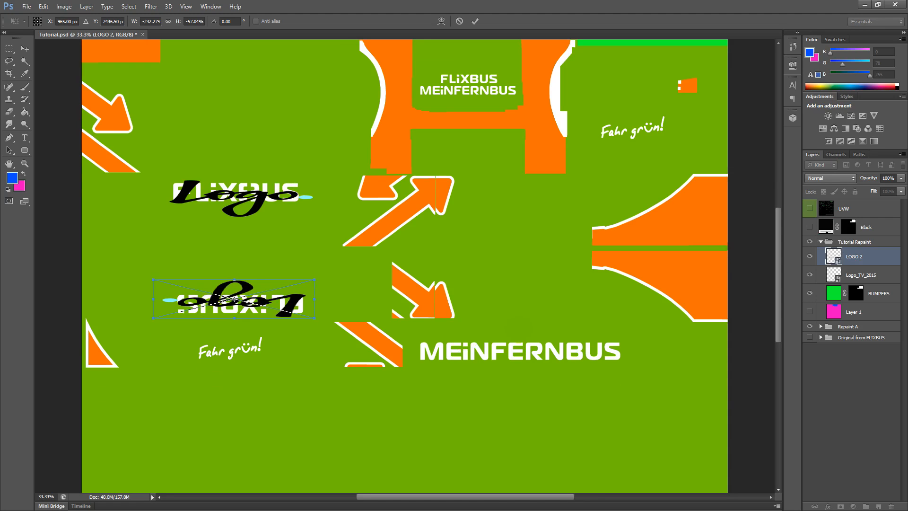
scroll(404, 265, "up", 2)
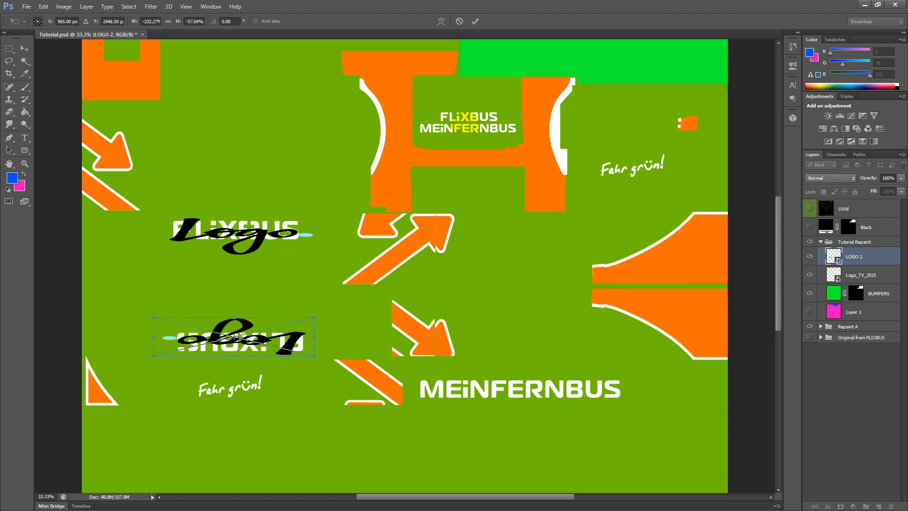
scroll(404, 265, "up", 3)
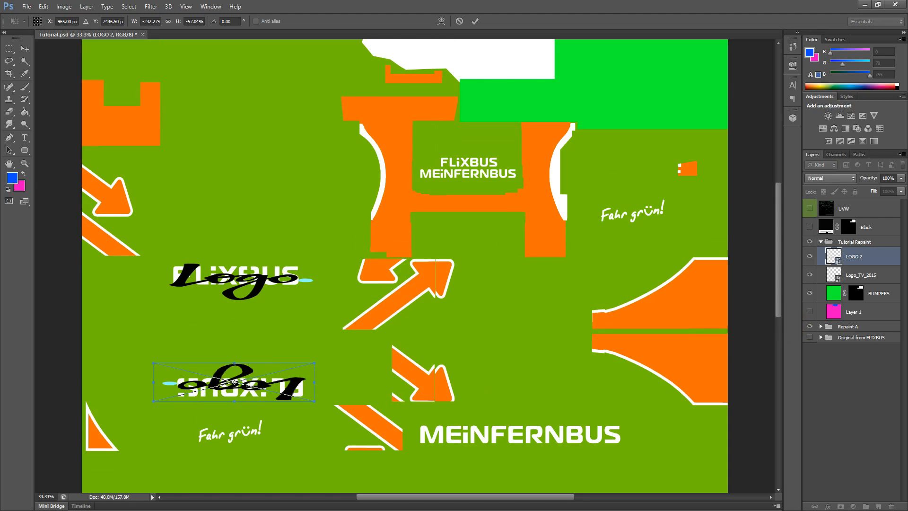
scroll(291, 308, "down", 3)
key("Return")
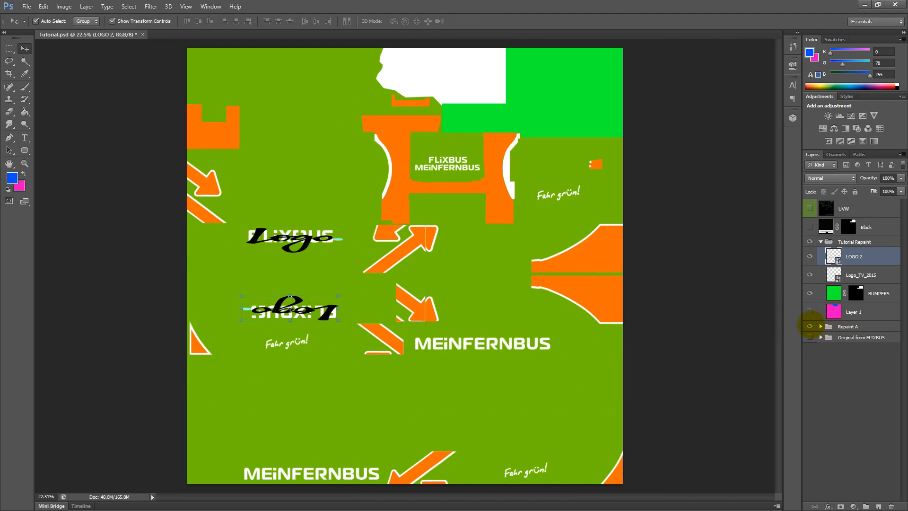
Step: Hide the Repaint A reference, show Layer 1 again, and briefly check the logo placement against the UVW overlay
left_click(810, 327)
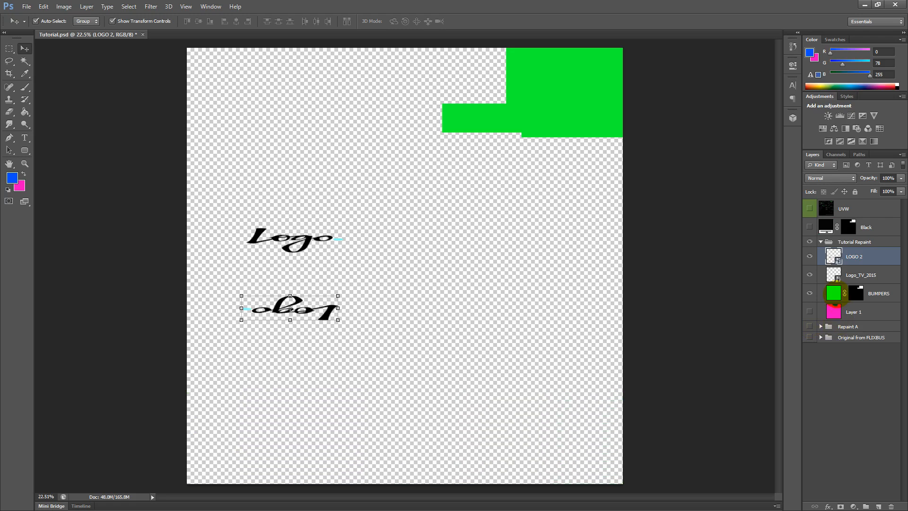
left_click(809, 311)
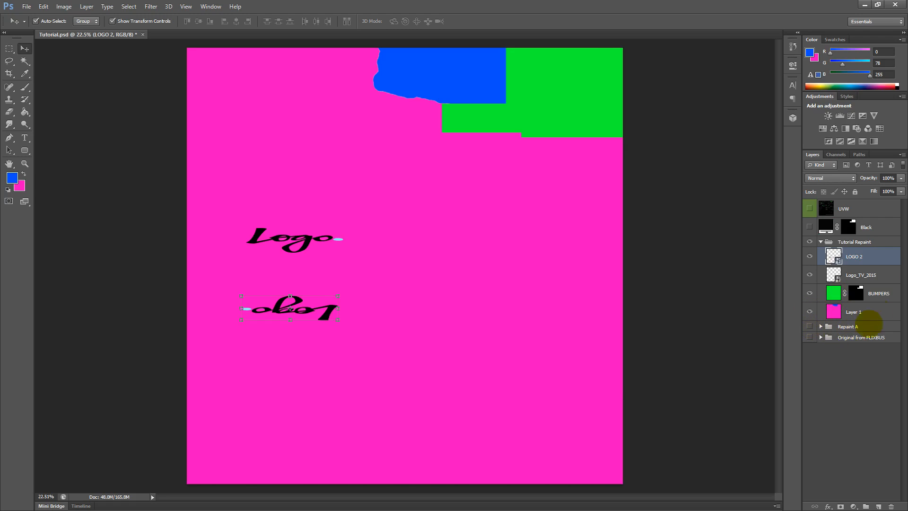
left_click(809, 208)
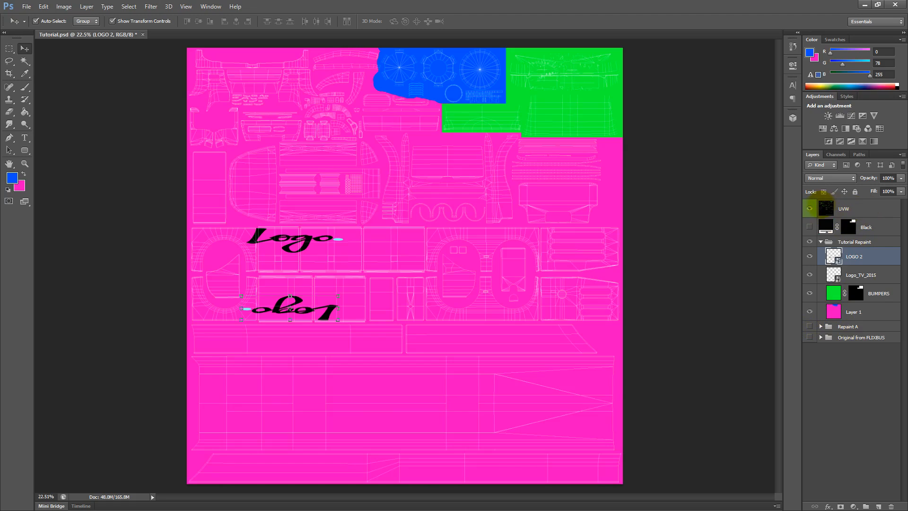
left_click(810, 208)
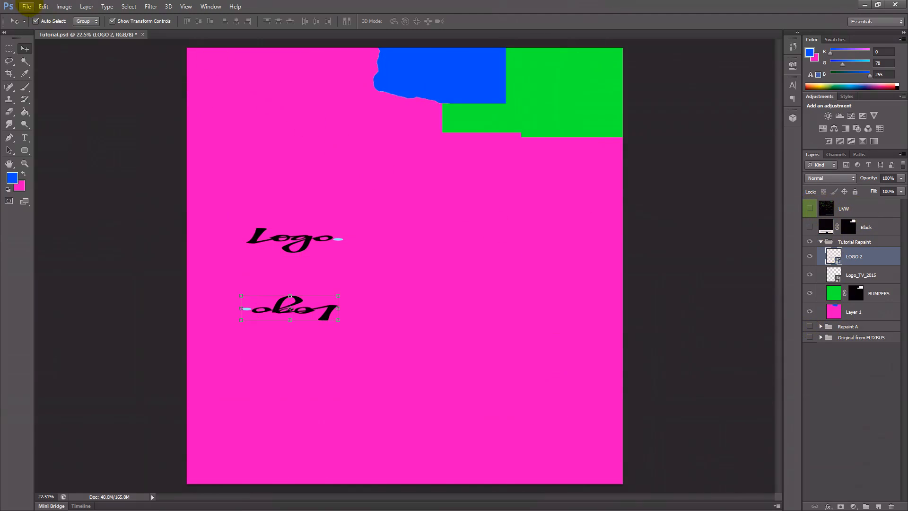
Step: Save the layered document in Photoshop format under the file name Tutorial.psd
left_click(26, 6)
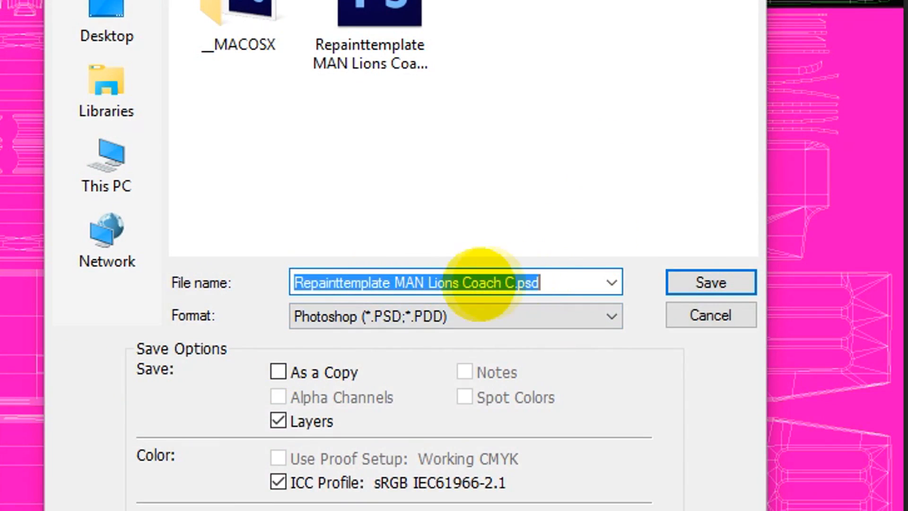
left_click_drag(507, 284, 223, 283)
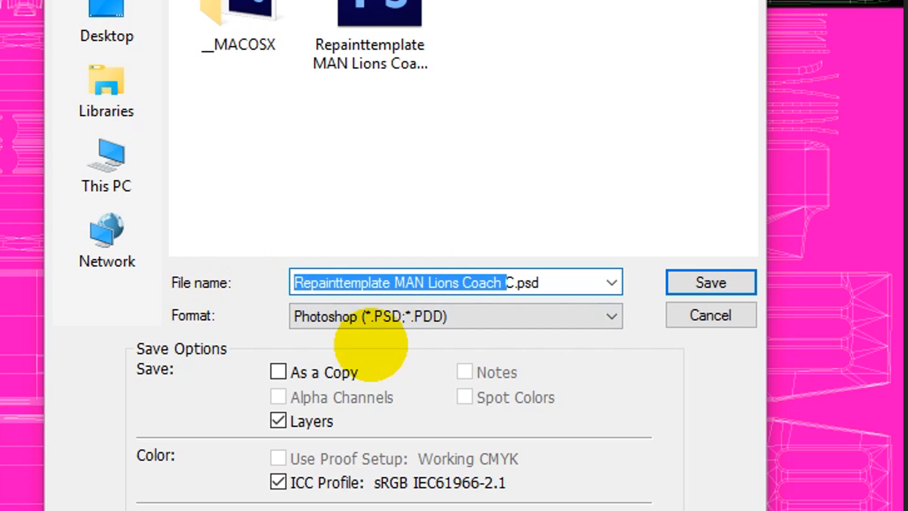
key("Delete")
key("Delete")
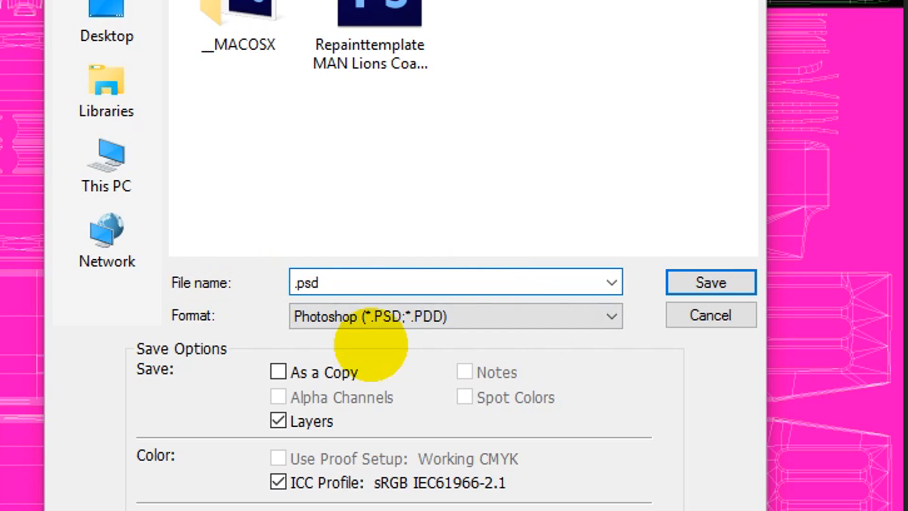
type("Ti")
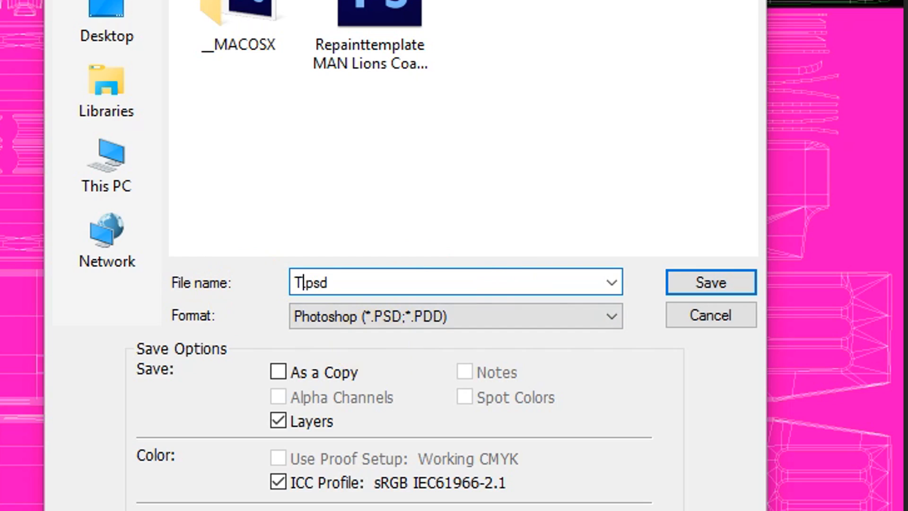
type("torial")
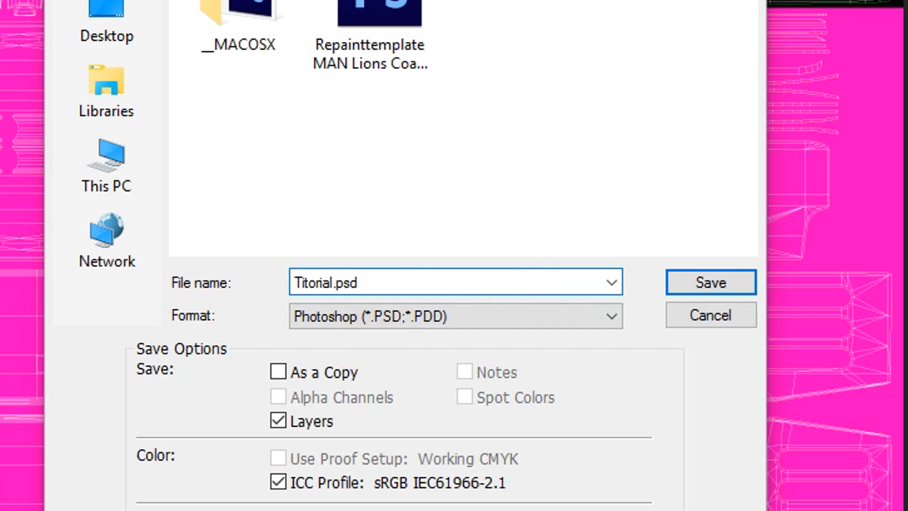
key("shift+Home")
type("Tutorial")
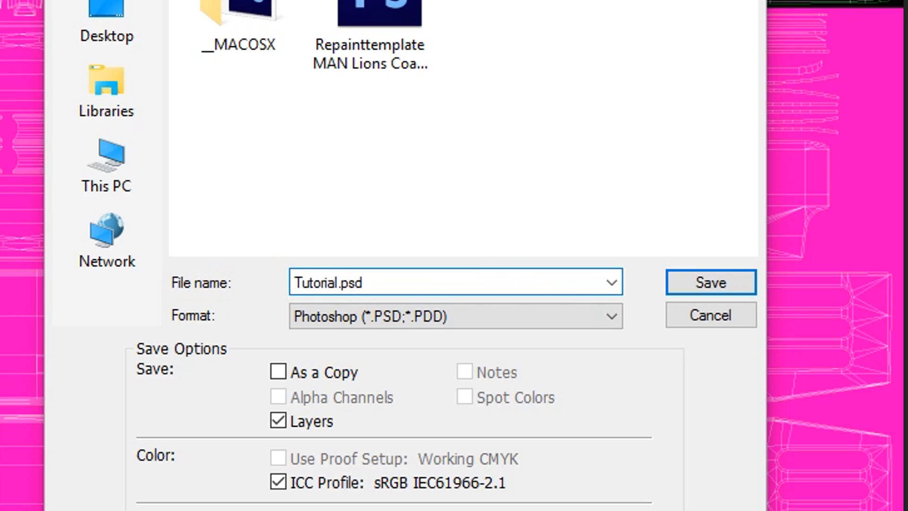
key("Return")
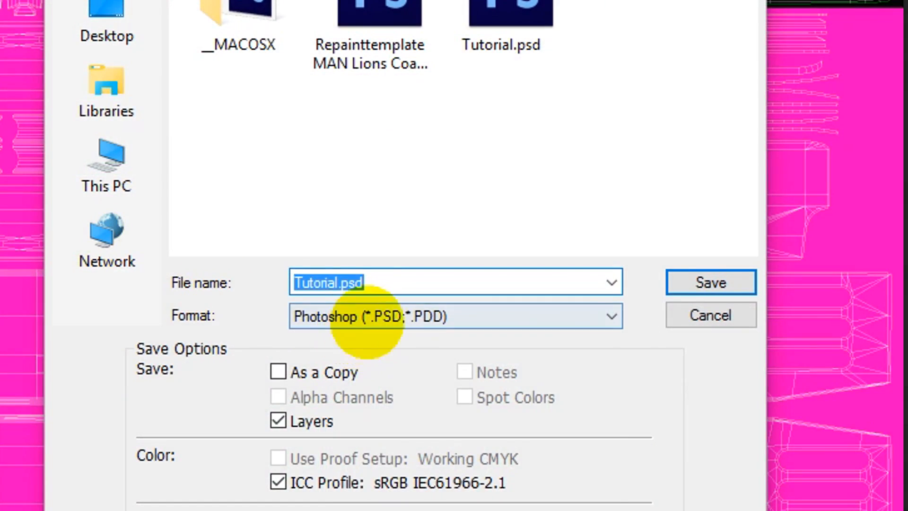
Step: Save a copy of the repaint in PNG format as Tutorial.png
left_click(376, 322)
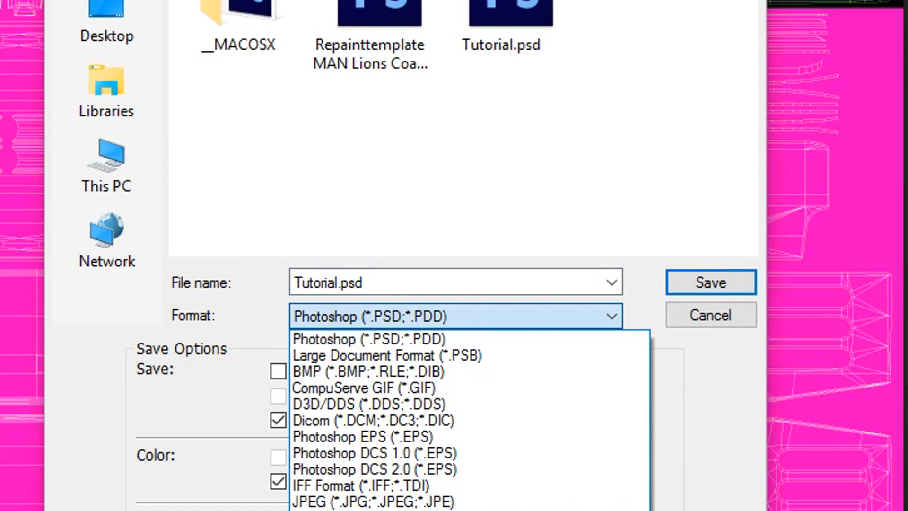
left_click(602, 432)
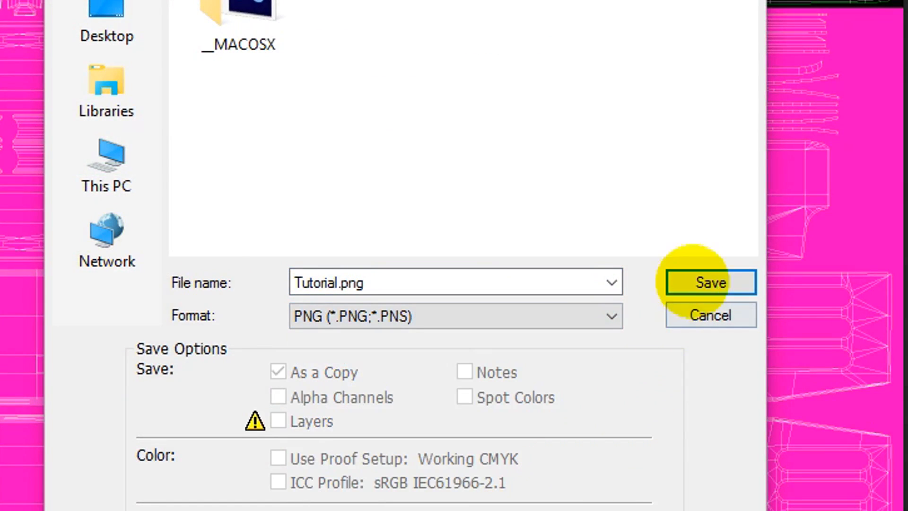
left_click(705, 280)
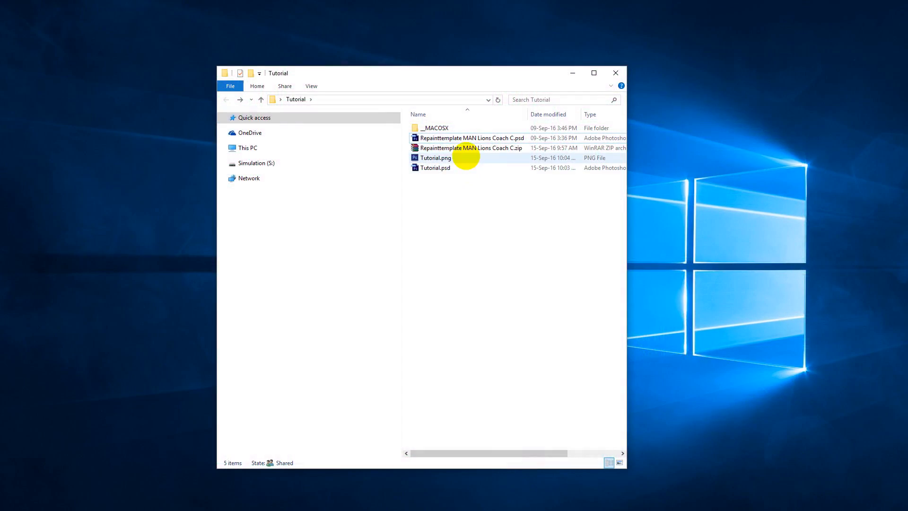
Step: In File Explorer, create an empty text file in the Tutorial folder and name it tutorial.repaintinfo, accepting the extension change
left_click(445, 159)
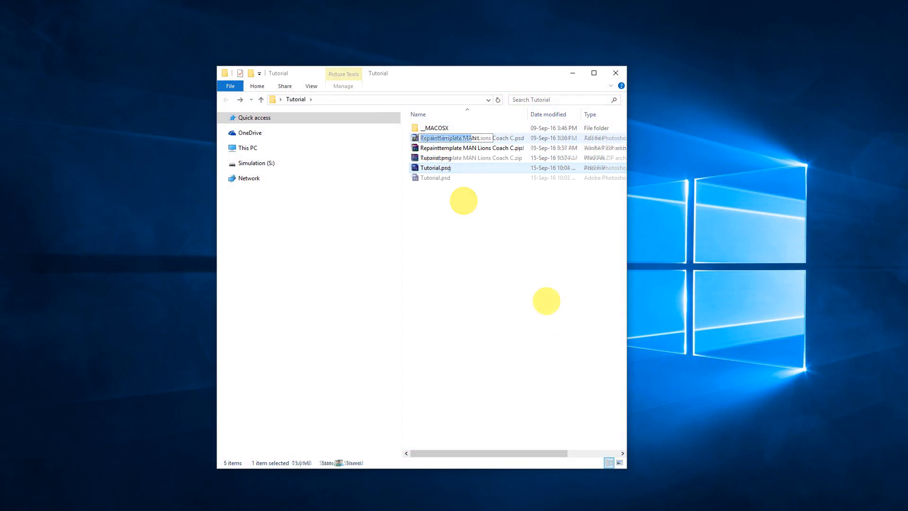
key("BackSpace")
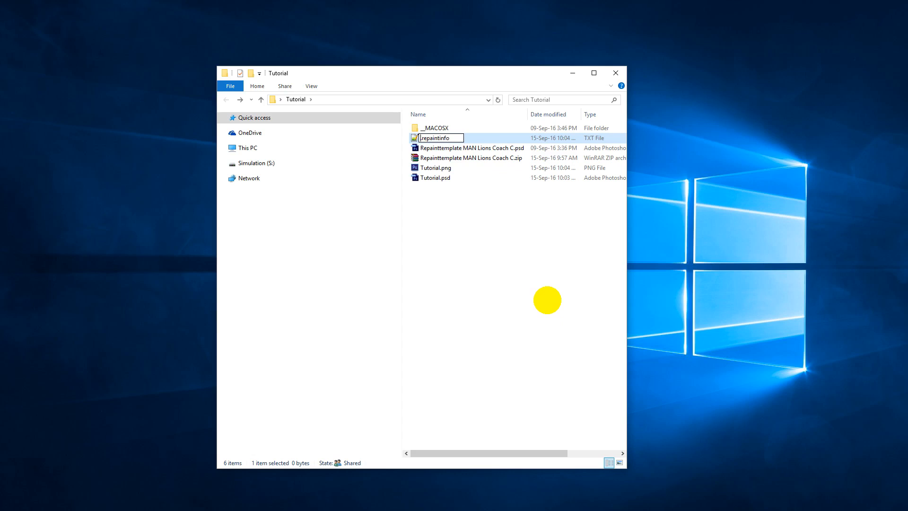
type("tutot")
type("al")
key("Return")
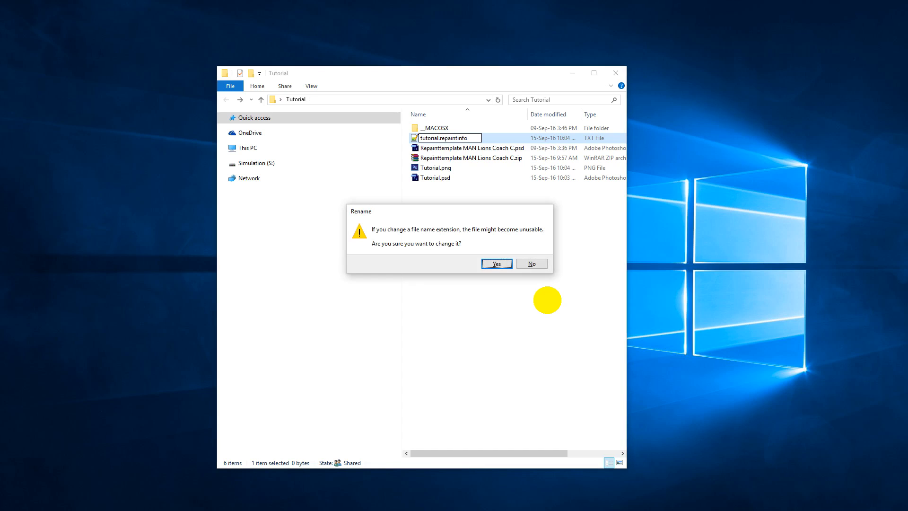
key("Return")
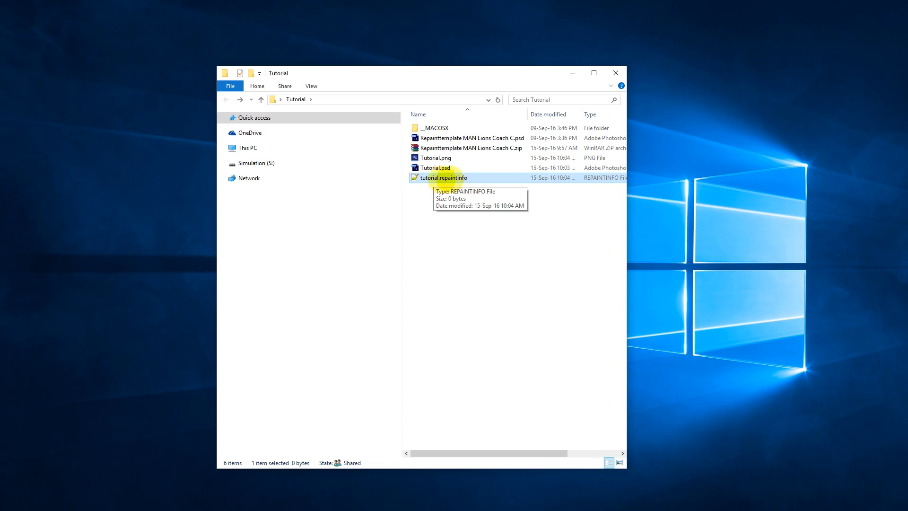
Step: Open tutorial.repaintinfo in Notepad++, insert the repaint info template with material MAN_LC_Exterior_Lack and texture repaint.png, and save the file
right_click(431, 179)
left_click(476, 217)
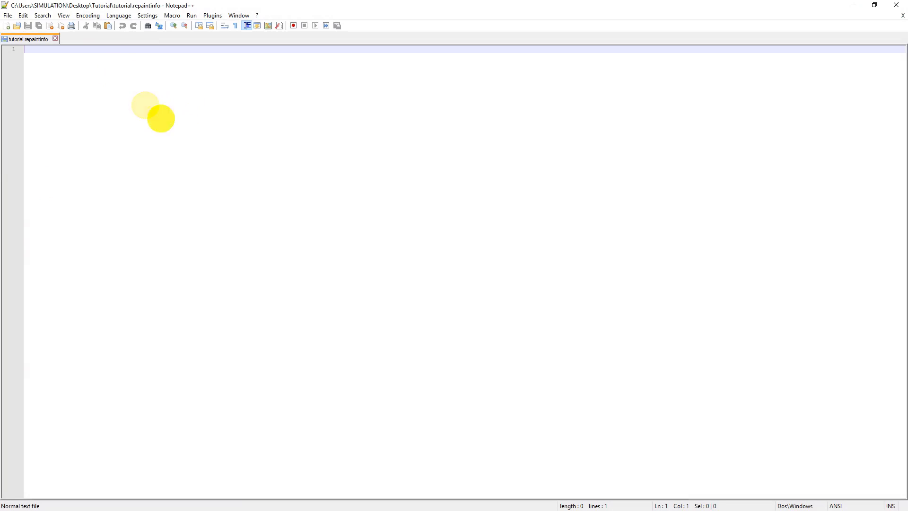
type("{ \t\"repaintName\": \"<NAME OF YOUR REPAINT>\", \t\"author\": \"<AUTHOR>\", \t\"description\": \"<DESCRIPTION>\", \t\"TextureInfos\": [ \t\t{ \t\t\t\"MeshName\": \"Mesh\", \t\t\t\"MaterialName\": \"MAN_LC_Exterior_Lack\", \t\t\t\"ParameterName\": \"BaseTexture\", \t\t\t\"TextureFilename\": \"repaint.png\" \t\t} \t] }")
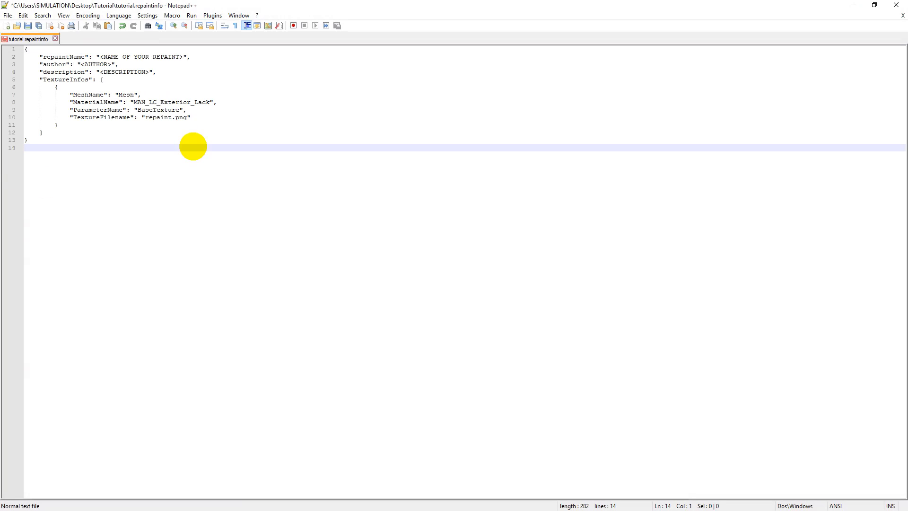
key("ctrl+s")
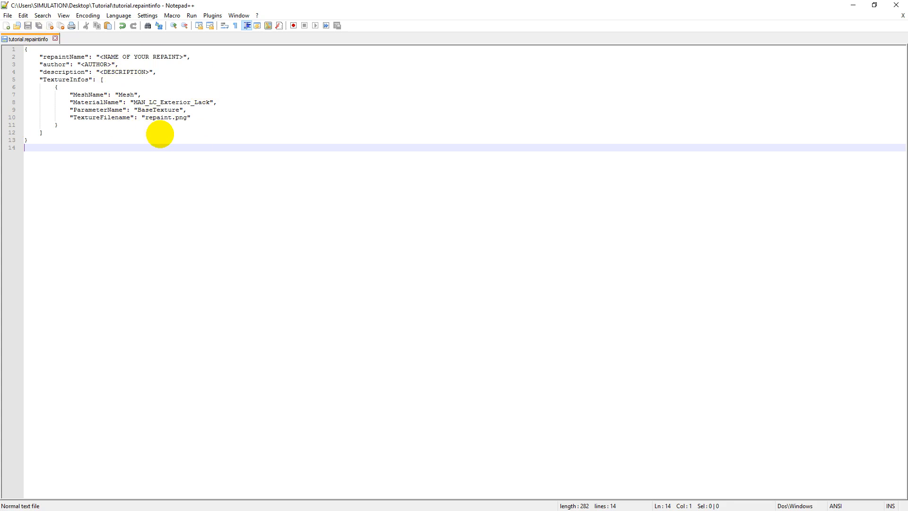
Step: Replace the repaintName placeholder with "tutorial" and the author placeholder with "Sim UK"
left_click_drag(184, 57, 100, 57)
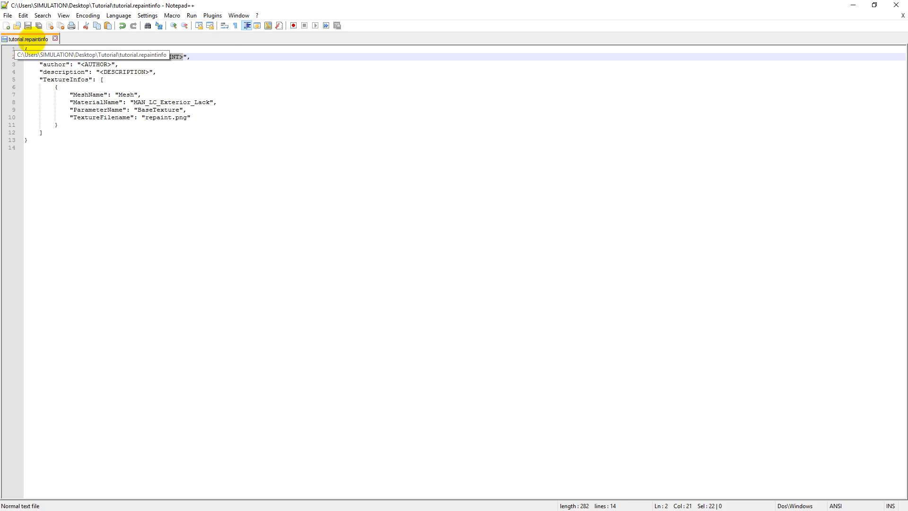
type("tutorial")
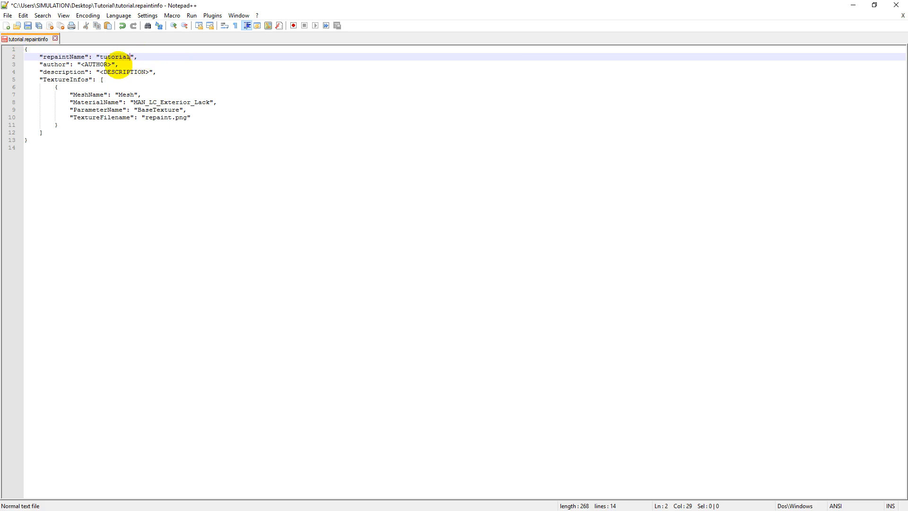
left_click_drag(112, 65, 78, 64)
type("Sim UK")
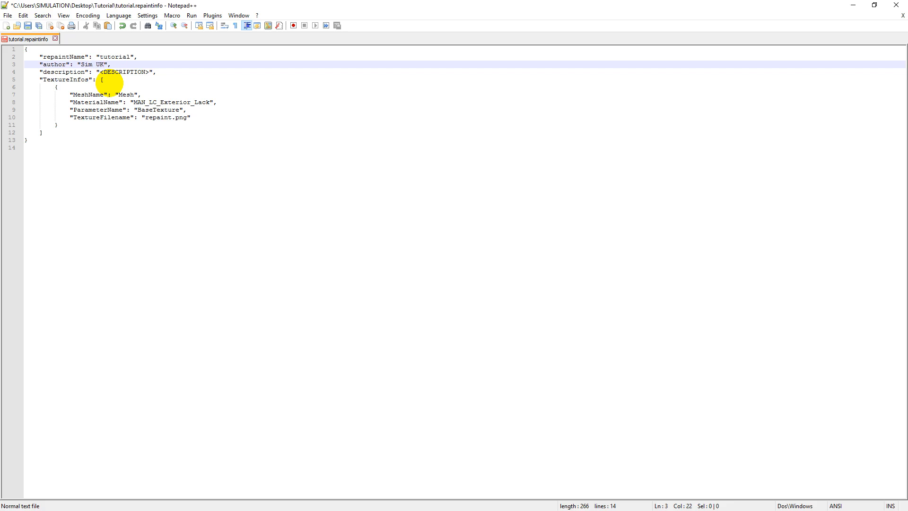
Step: Set the description to "A quick guide to show how to create a repaint in Ferbus" and save the file
left_click_drag(150, 72, 100, 71)
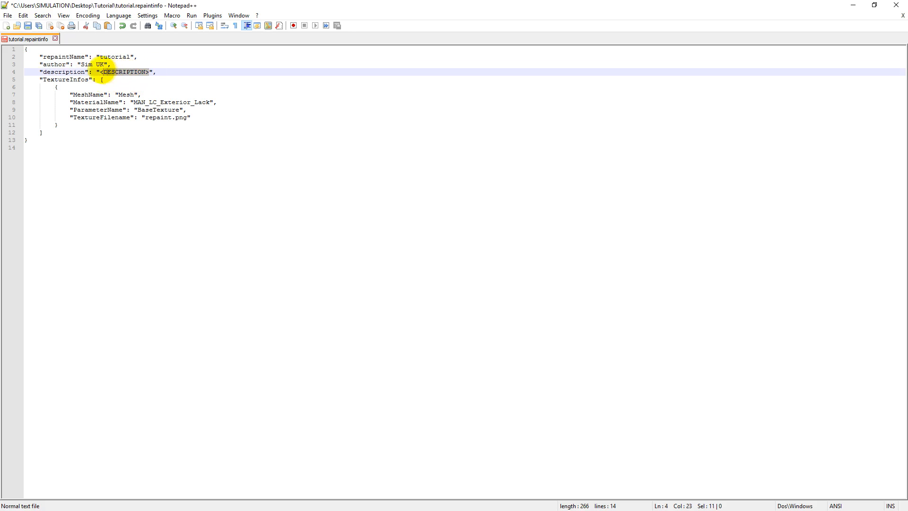
type("A quick guide to show how to create a repaint in Ferbus")
key("ctrl+s")
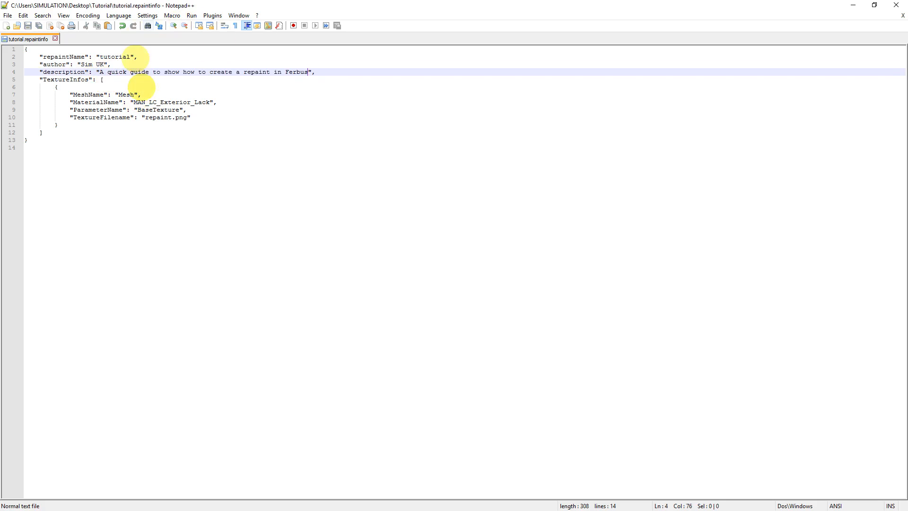
Step: Set the TextureFilename value to "tutorial.png", save the file and look over the finished repaint info text
left_click_drag(172, 117, 145, 117)
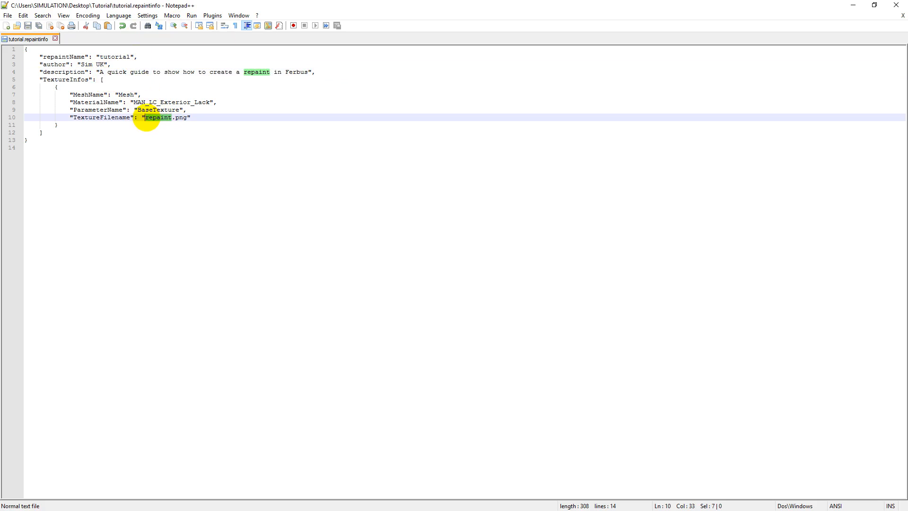
type("tuto")
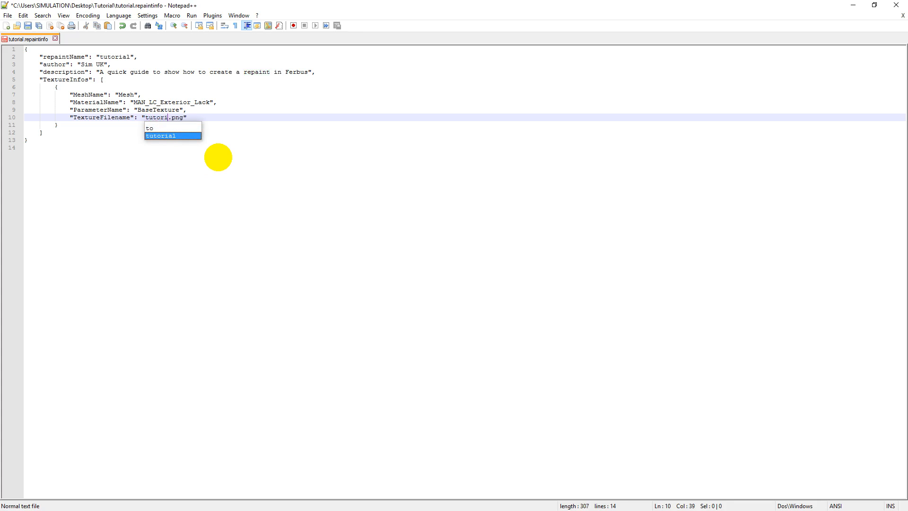
type("rial")
key("ctrl+s")
left_click(246, 117)
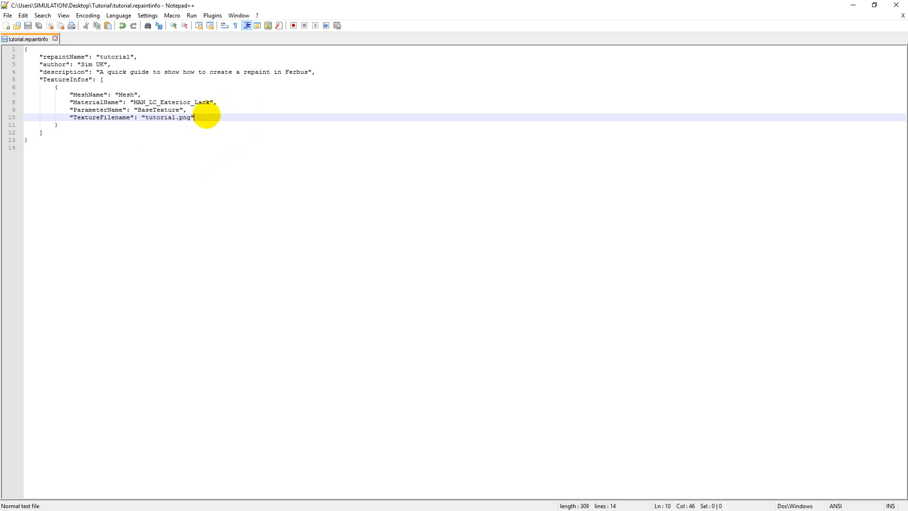
left_click_drag(81, 139, 13, 47)
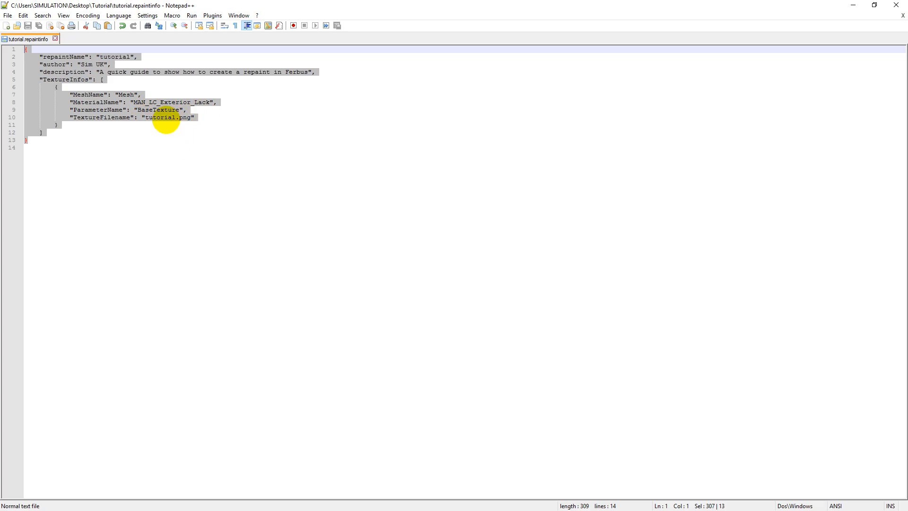
double_click(161, 118)
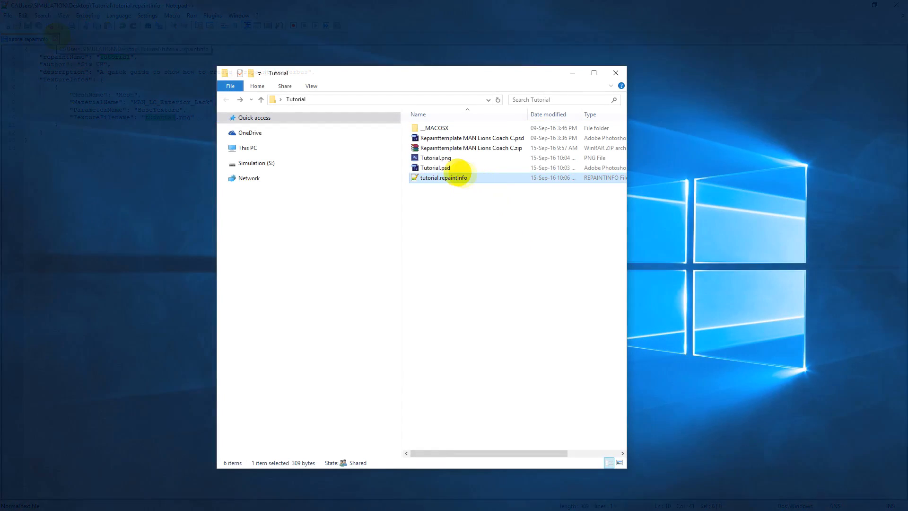
Step: In File Explorer, rename tutorial.repaintinfo as Tutorial.repaintinfo to match the capitalization of Tutorial.png
left_click(435, 158, "ctrl")
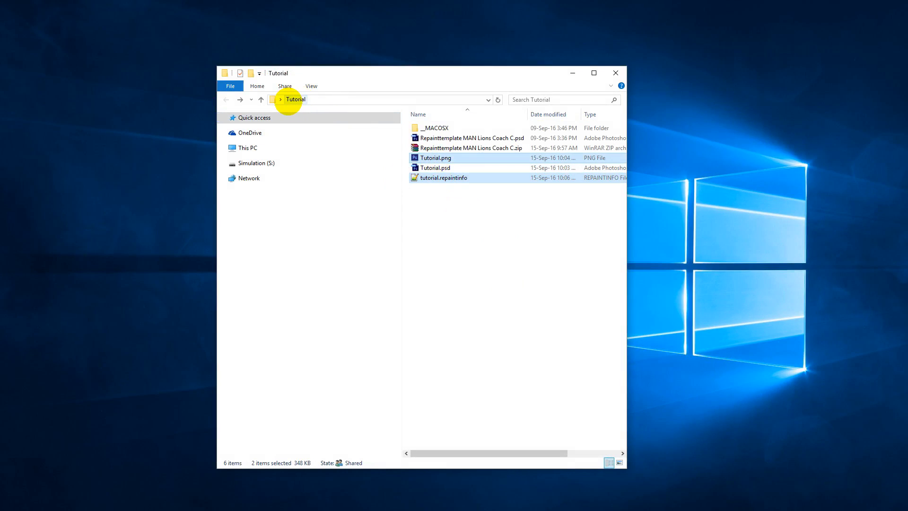
key("F2")
key("Delete")
type("T")
key("Return")
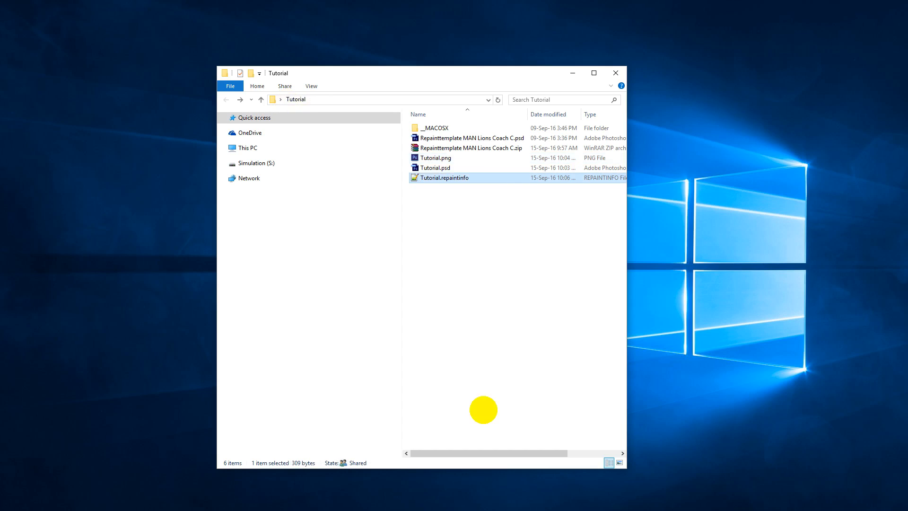
Step: Open Tutorial.repaintinfo in Notepad++, change the repaintName value to "Tutorial" with a capital T and save the file
double_click(440, 178)
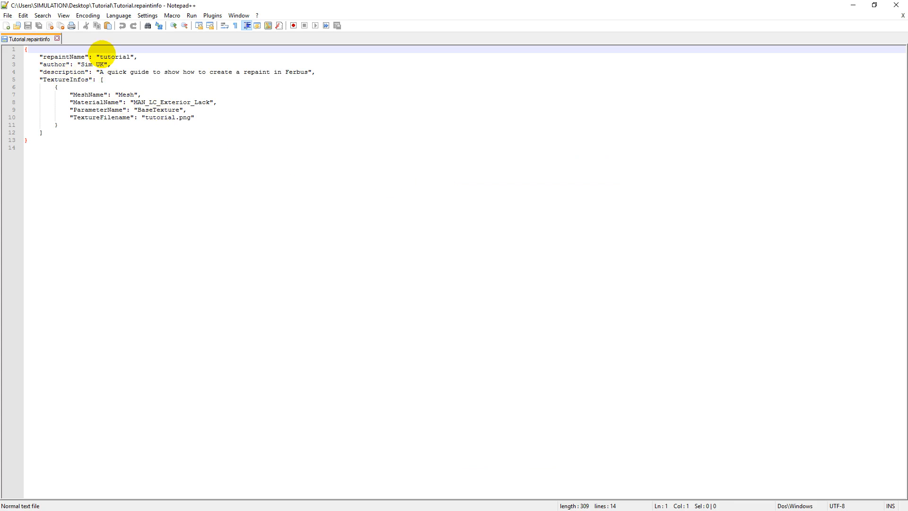
left_click(101, 54)
key("BackSpace")
type("T")
key("Escape")
key("Down")
key("Down")
key("Down")
key("Down")
key("Down")
key("Down")
key("Down")
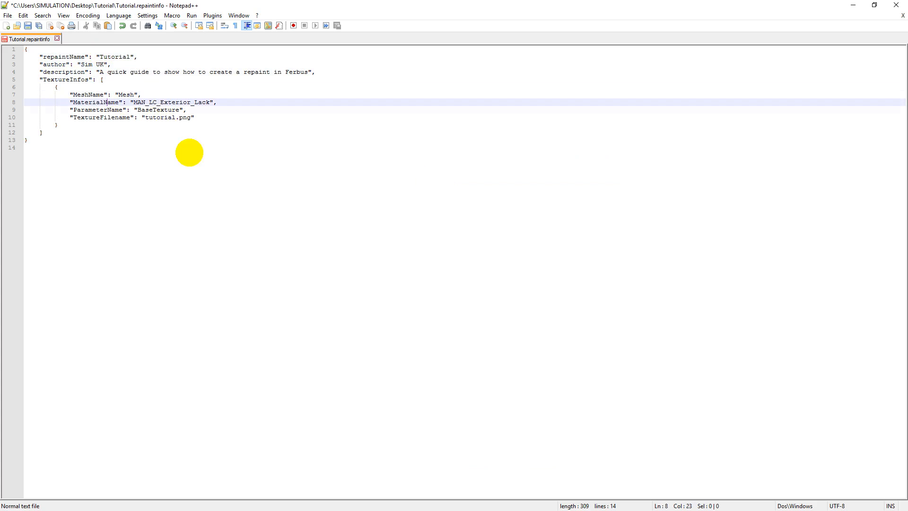
key("Down")
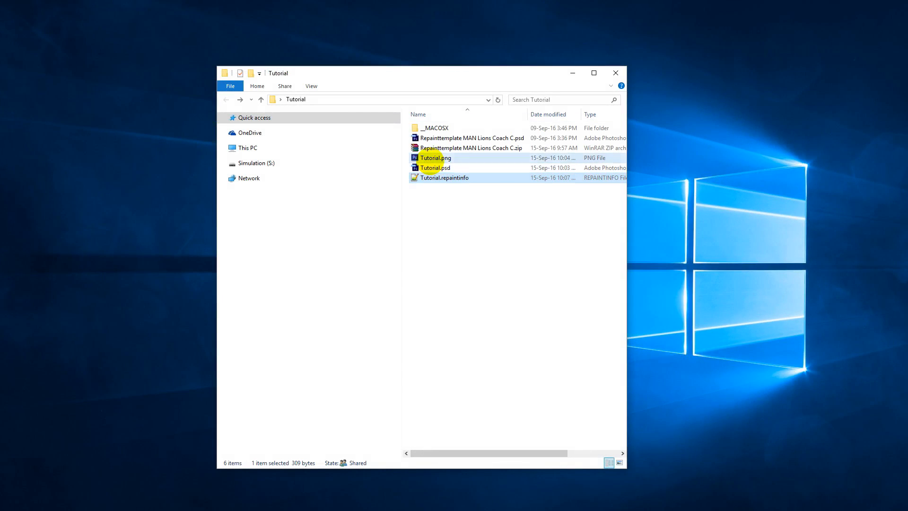
Step: In File Explorer, create a subfolder named Tutorial and move Tutorial.png and Tutorial.repaintinfo into it
left_click(432, 159, "ctrl")
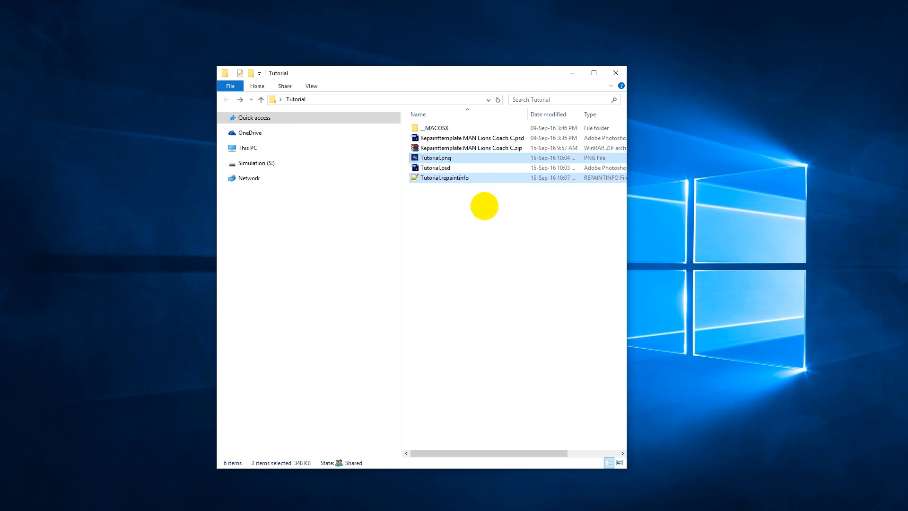
right_click(464, 268)
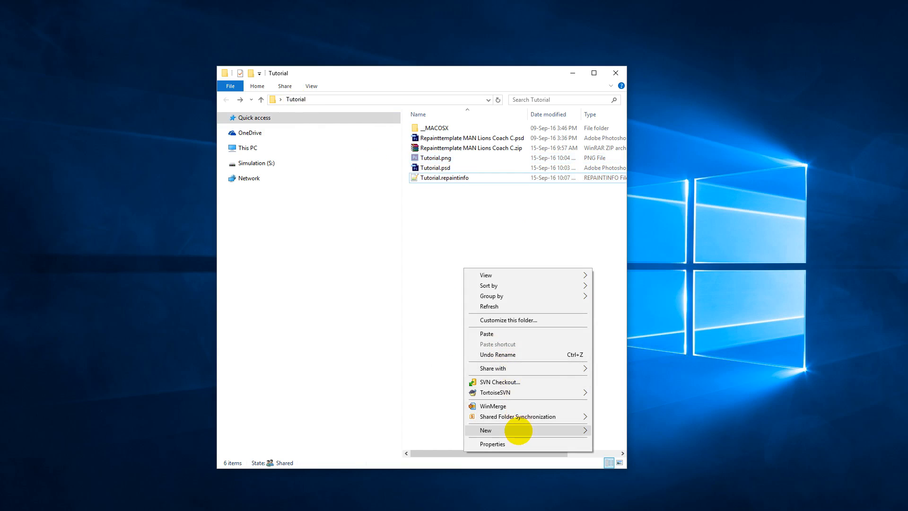
mouse_move(518, 430)
left_click(614, 289)
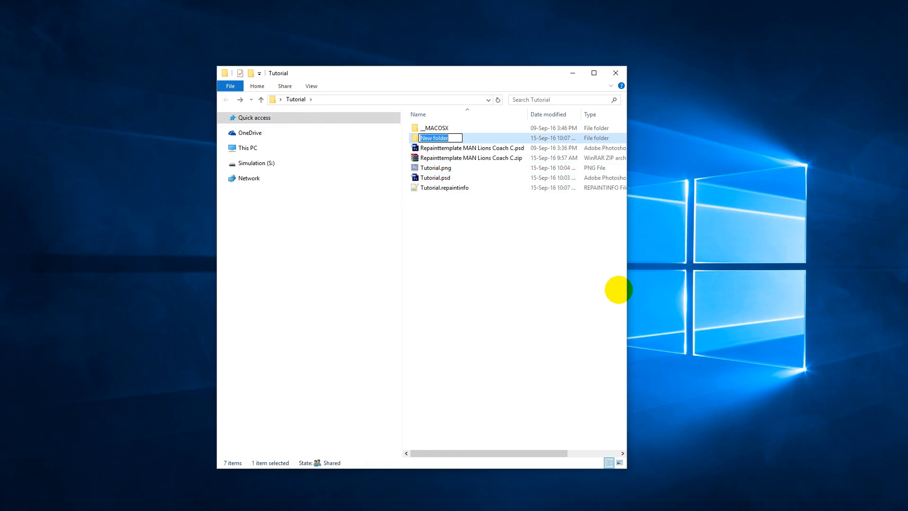
type("Tutorial")
key("Return")
key("Return")
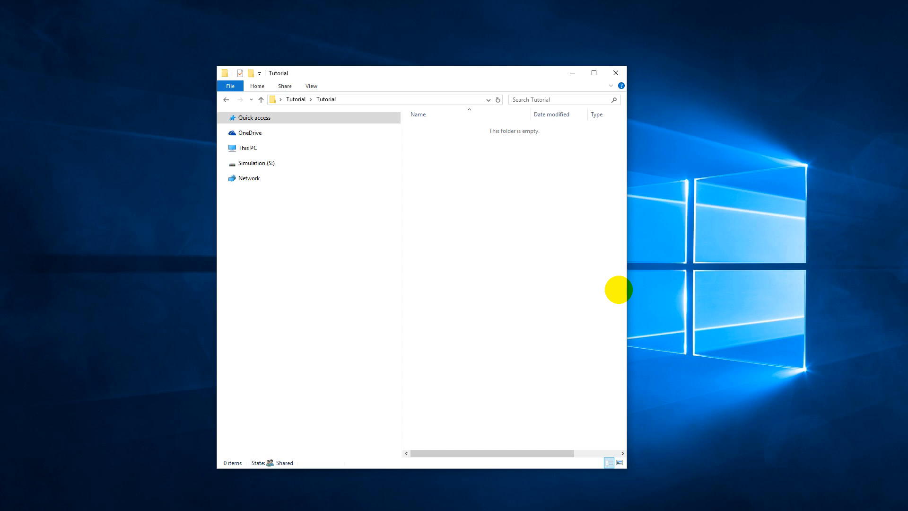
key("ctrl+v")
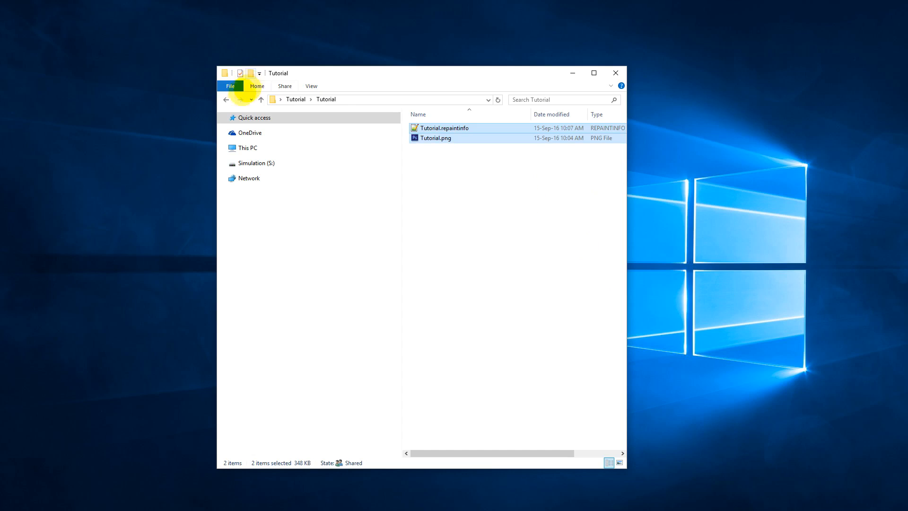
left_click(227, 100)
left_click(431, 139)
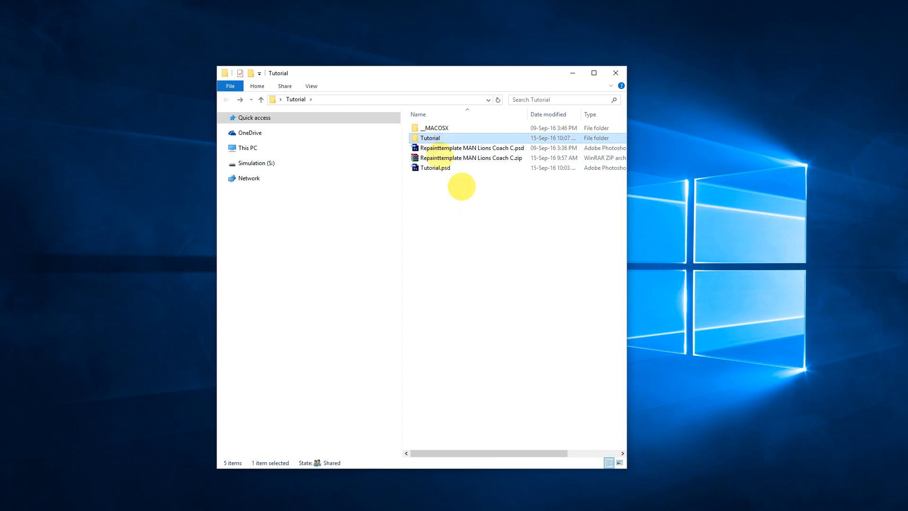
left_click(445, 224)
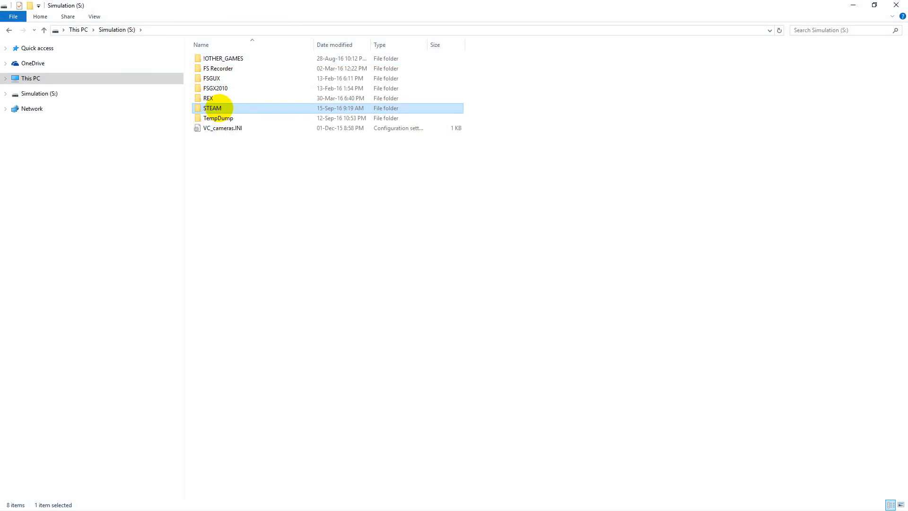
Step: Open the folder STEAM\steamapps\common\Fernbus Simulator\Fernbus\Content\Vehicles\MAN_LionsCoach_C on the Simulation (S:) drive
double_click(220, 108)
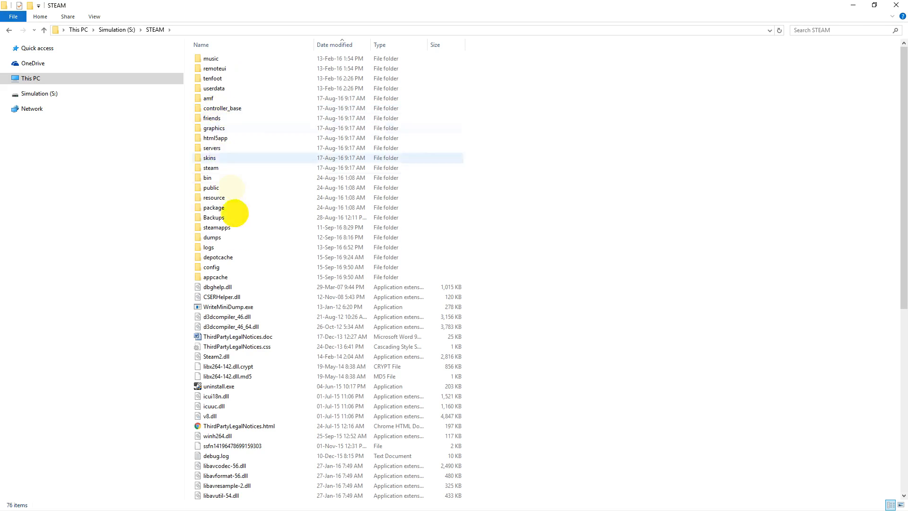
left_click(221, 227)
double_click(220, 228)
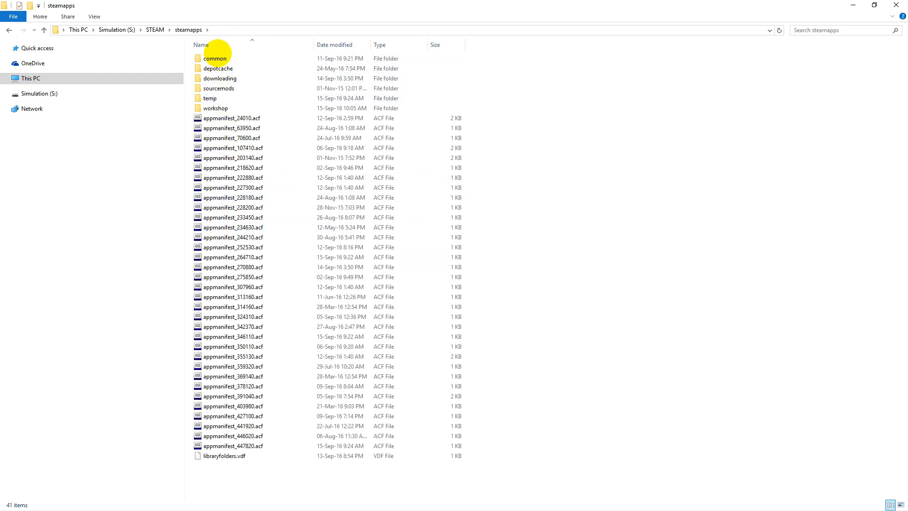
double_click(218, 58)
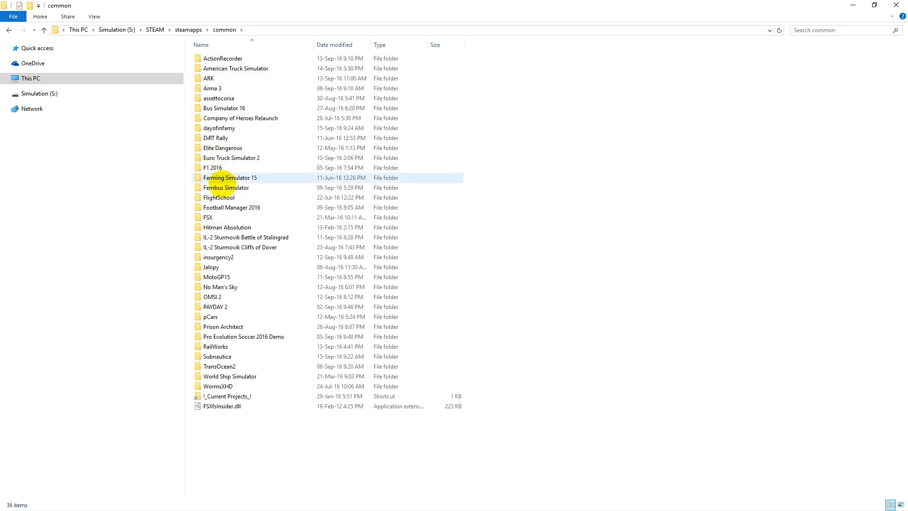
double_click(222, 187)
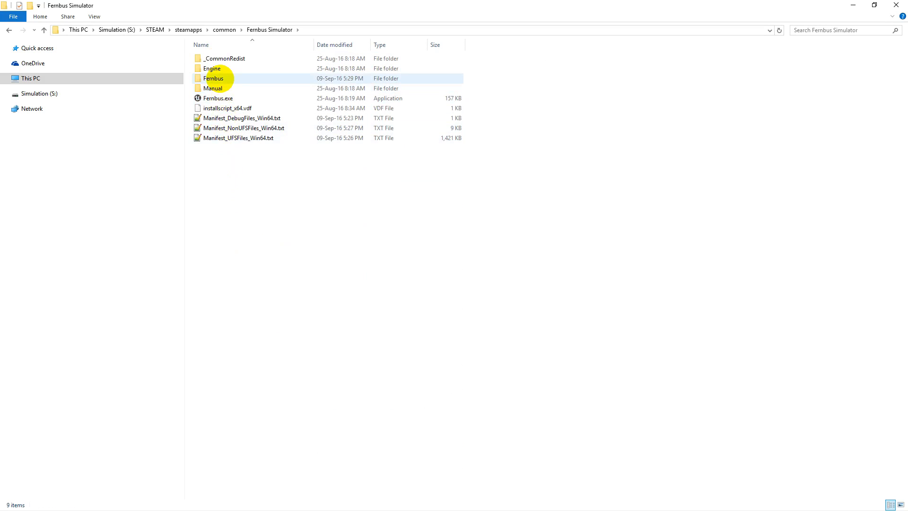
double_click(214, 78)
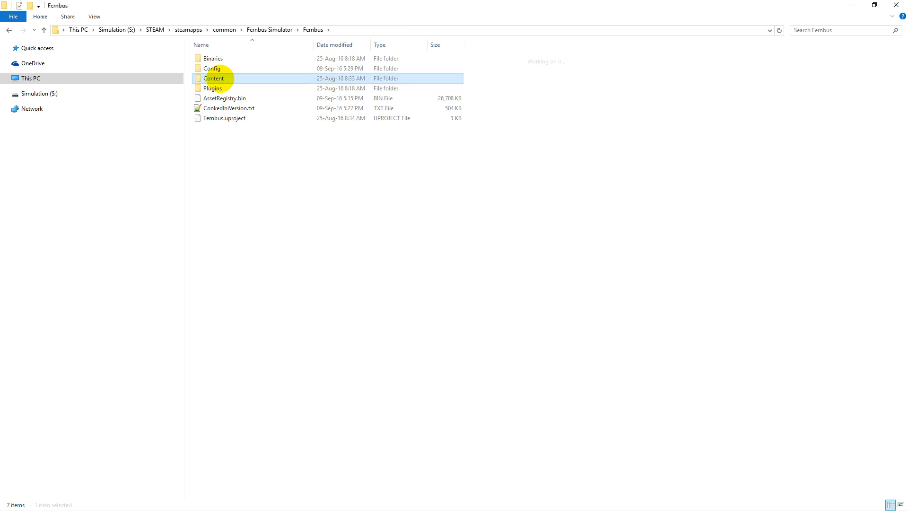
double_click(213, 79)
double_click(217, 238)
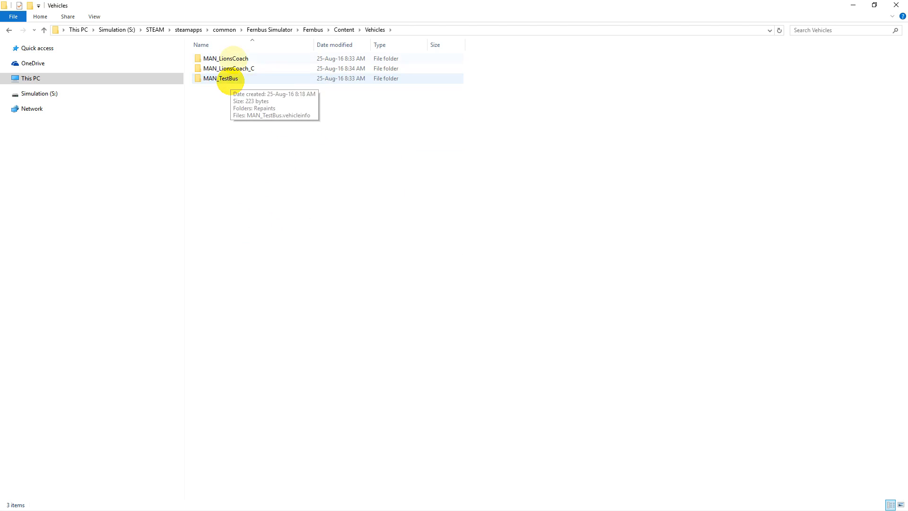
double_click(229, 69)
Step: Create a shortcut to the coach's Repaints folder inside the main Tutorial folder and close the game folder window
key("super+Down")
left_click_drag(675, 282, 446, 195)
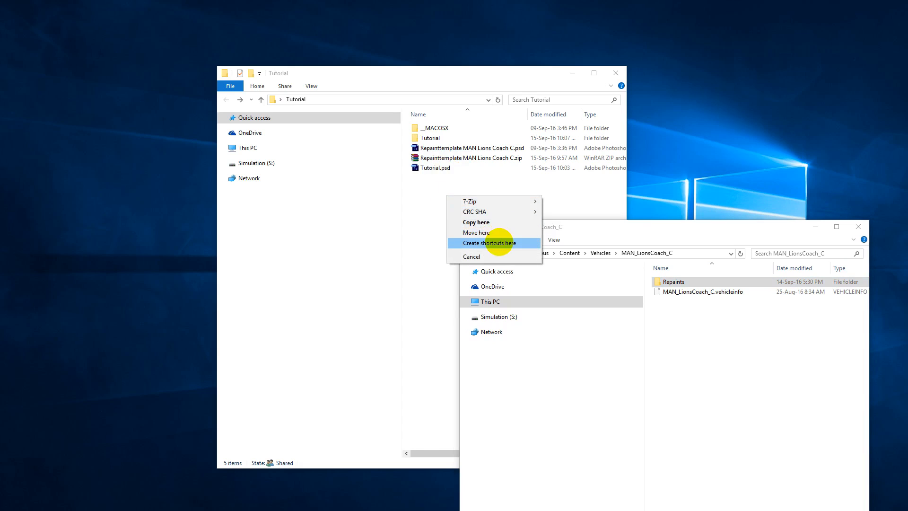
left_click(499, 243)
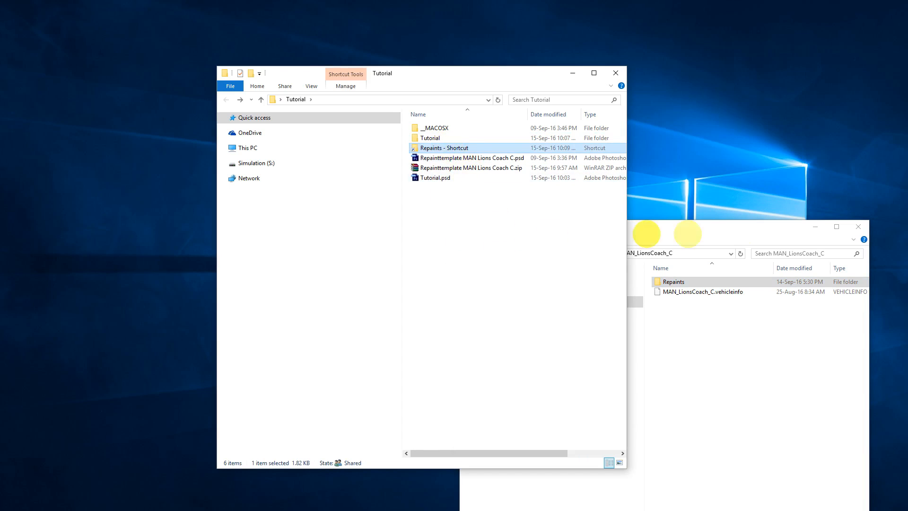
left_click(859, 227)
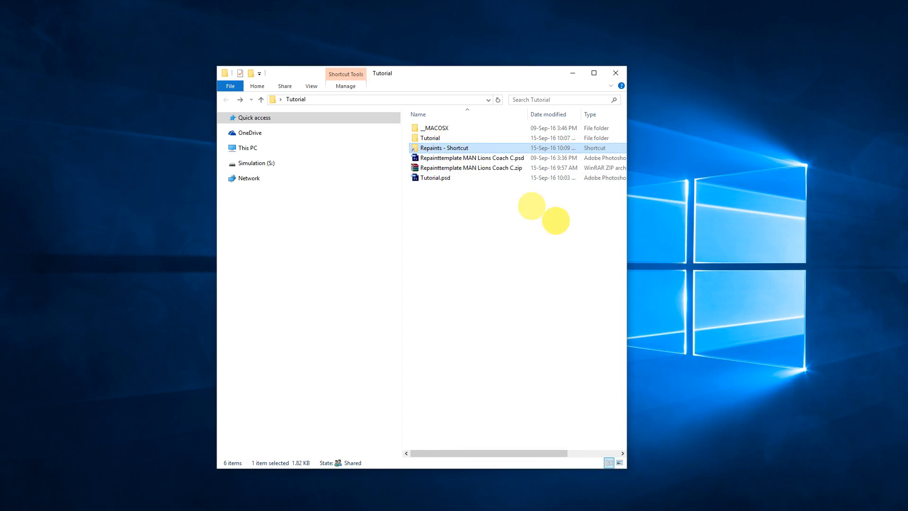
Step: Check the Repaints folder through its shortcut, return, and move the Tutorial subfolder into Repaints using the shortcut
double_click(431, 148)
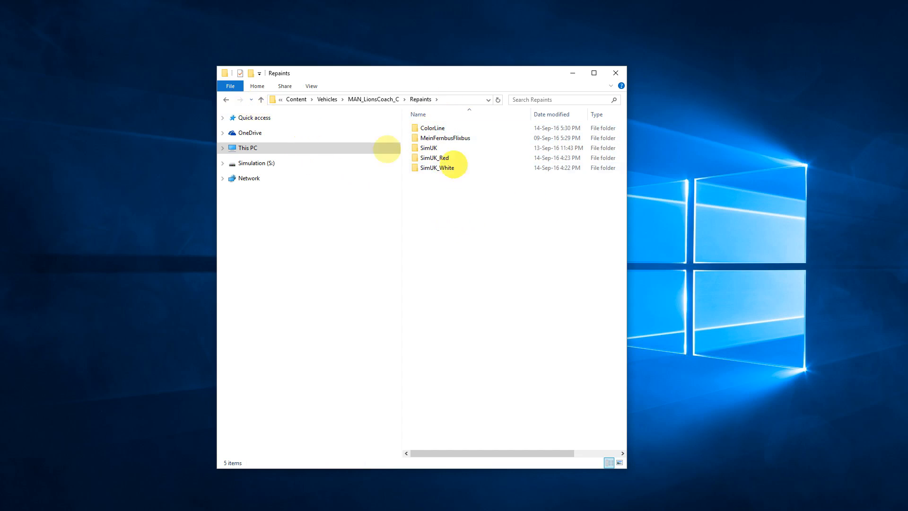
mouse_move(437, 160)
key("alt+Left")
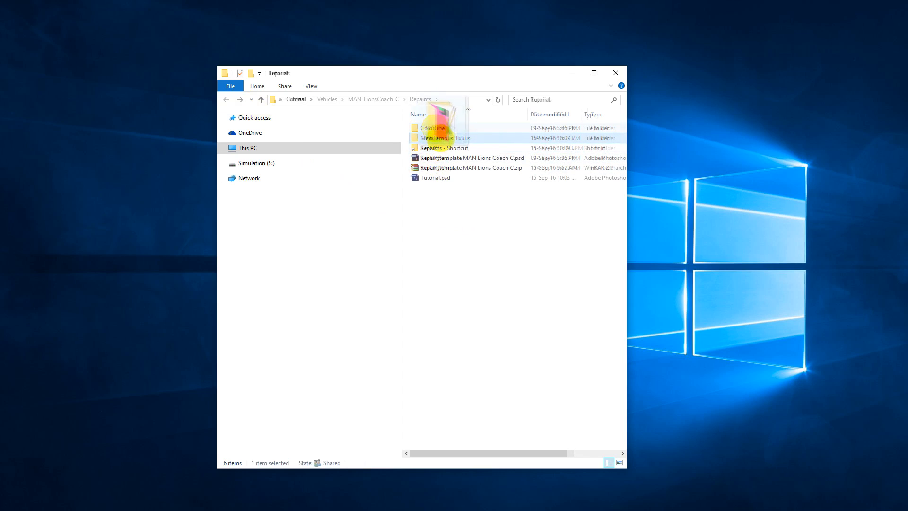
mouse_move(432, 137)
left_mouse_down()
mouse_move(448, 143)
mouse_move(439, 145)
left_mouse_up()
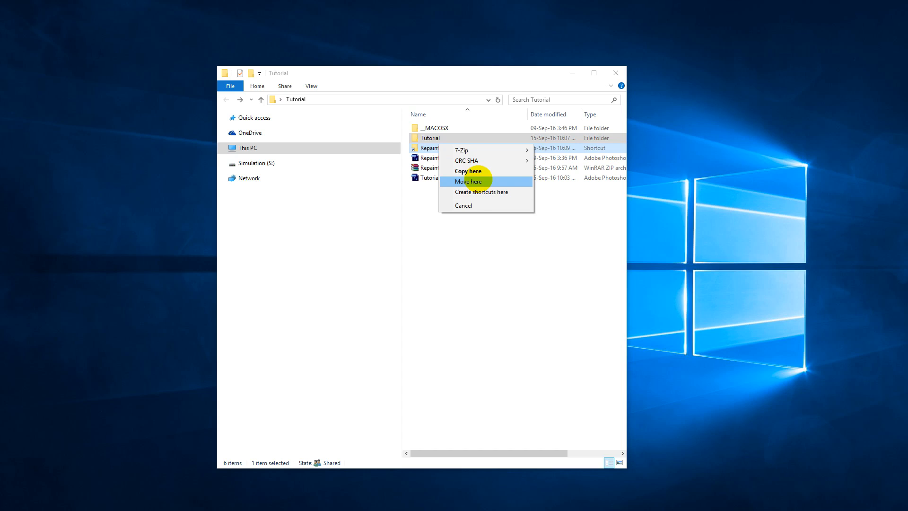
left_click(468, 182)
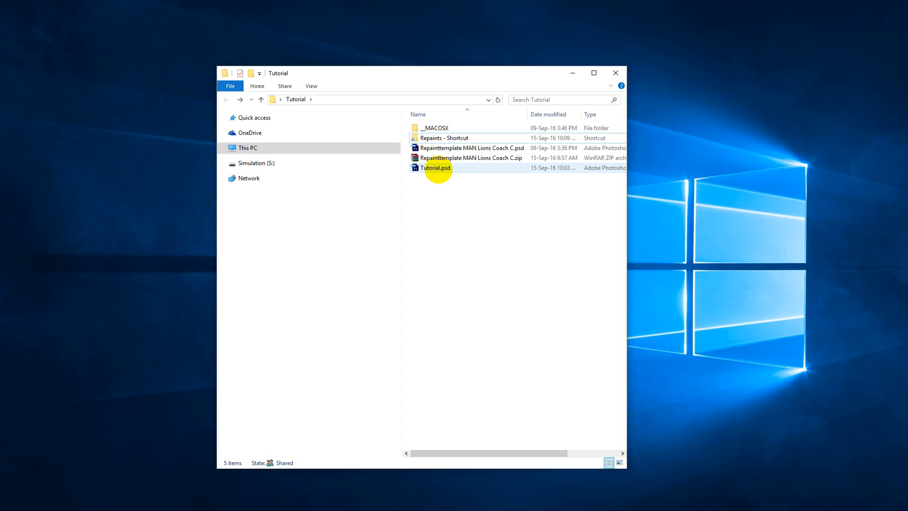
left_click(438, 168)
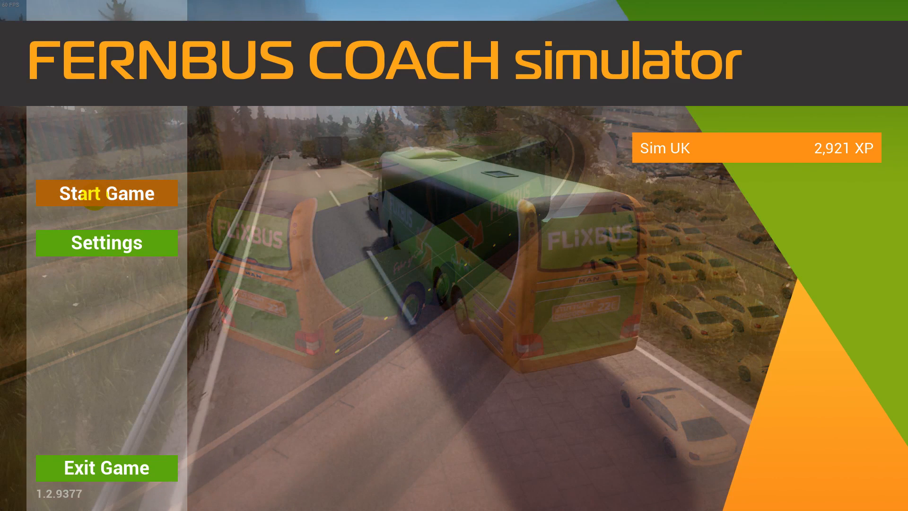
Step: In Fernbus Coach Simulator, start a Career game with the FIRST LOOK route and open the customization of the MAN Lions Coach C
left_click(95, 194)
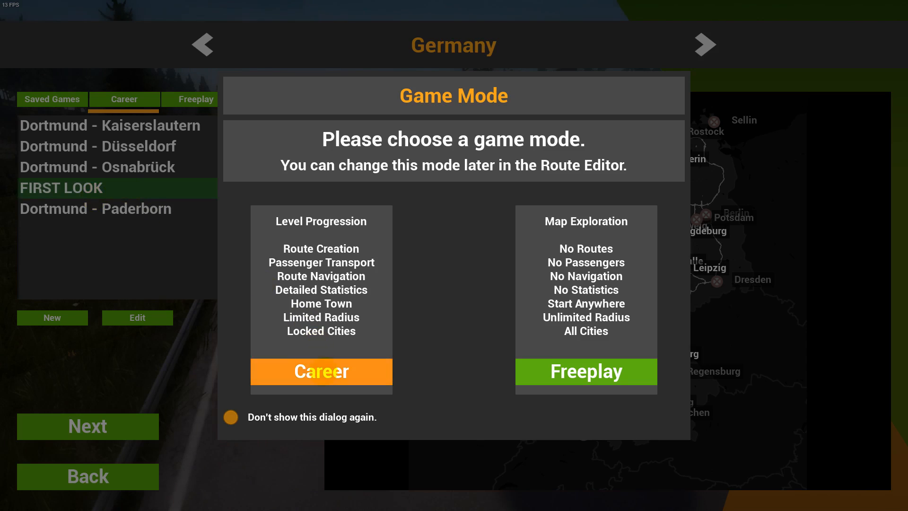
left_click(317, 372)
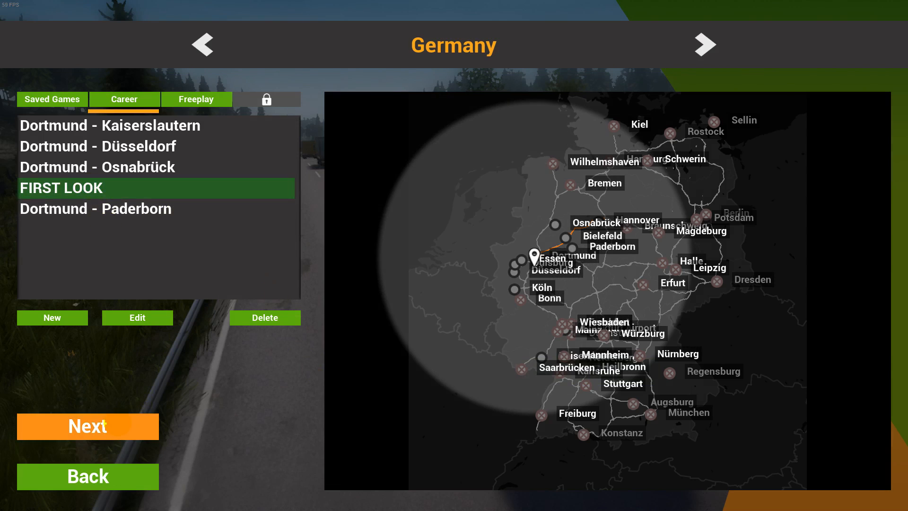
left_click(117, 425)
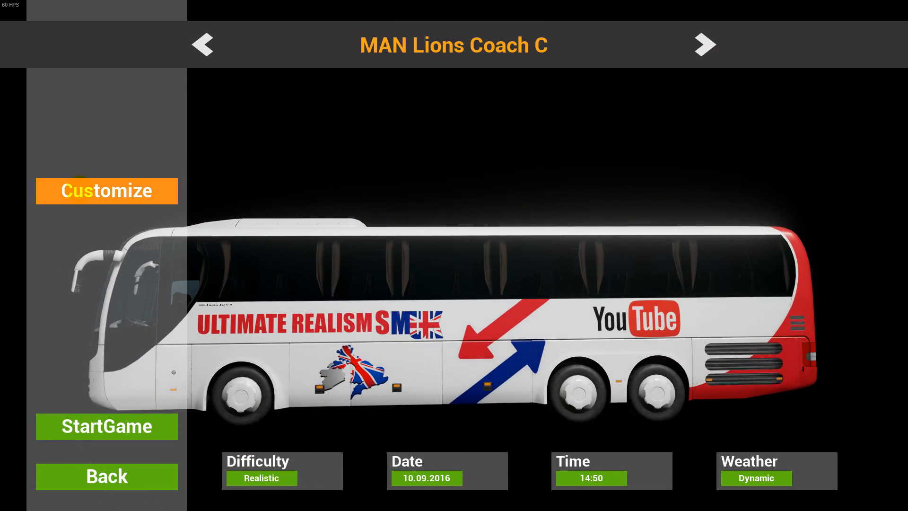
left_click(78, 182)
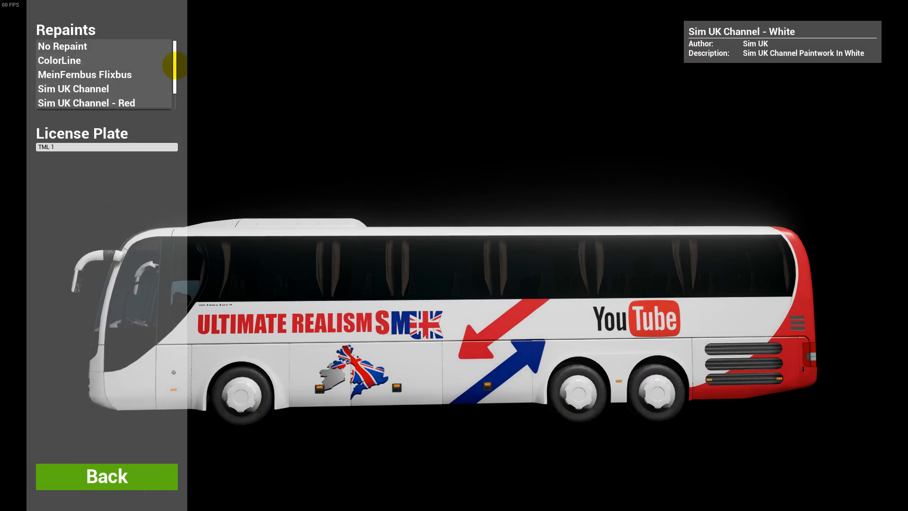
Step: Apply the Tutorial repaint to the MAN Lions Coach C
scroll(173, 68, "down", 3)
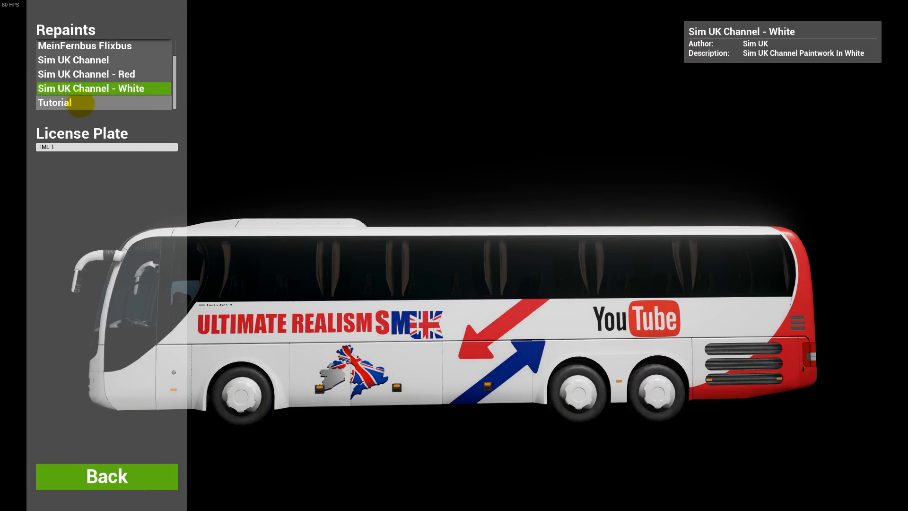
left_click(65, 103)
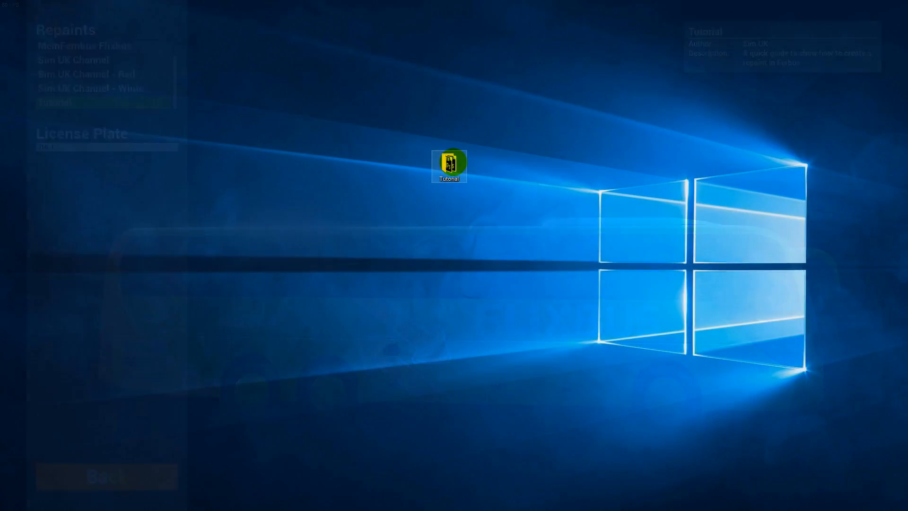
Step: From the desktop Tutorial folder, follow the Repaints shortcut and open Tutorial.repaintinfo from its Tutorial subfolder in Notepad++
double_click(450, 163)
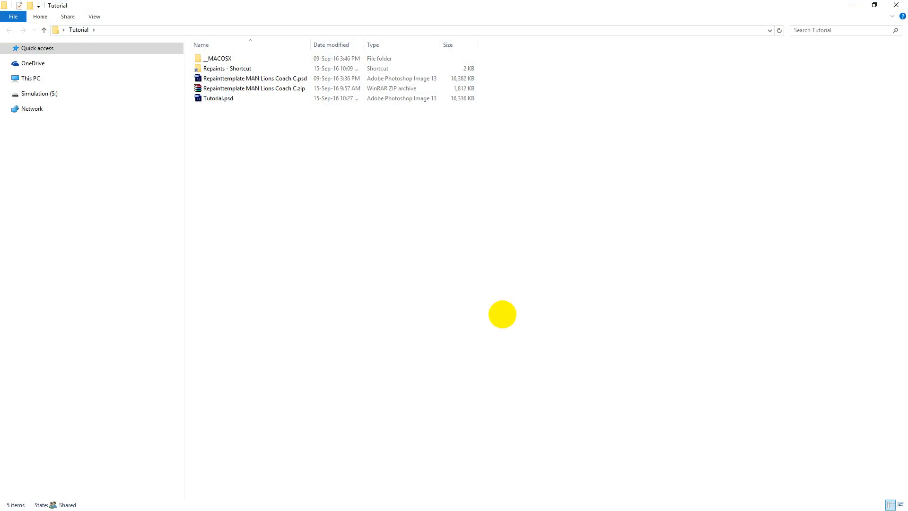
left_click(895, 6)
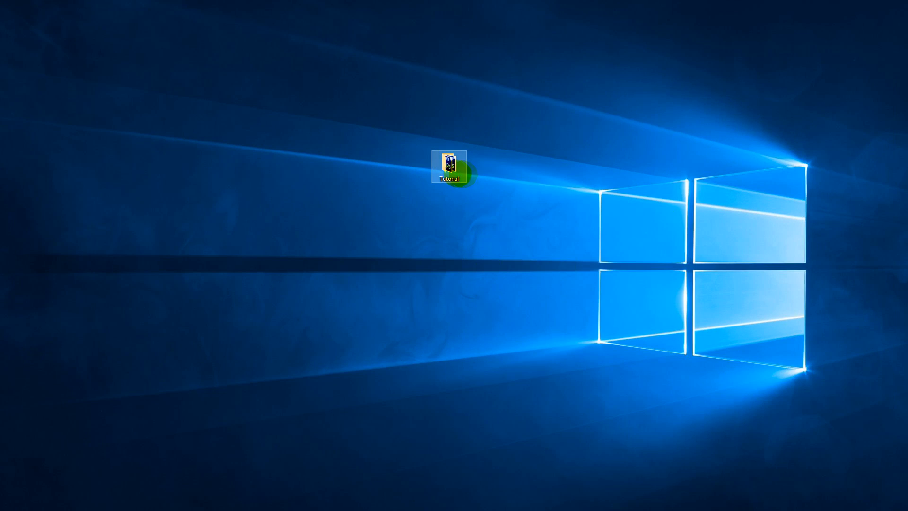
double_click(450, 164)
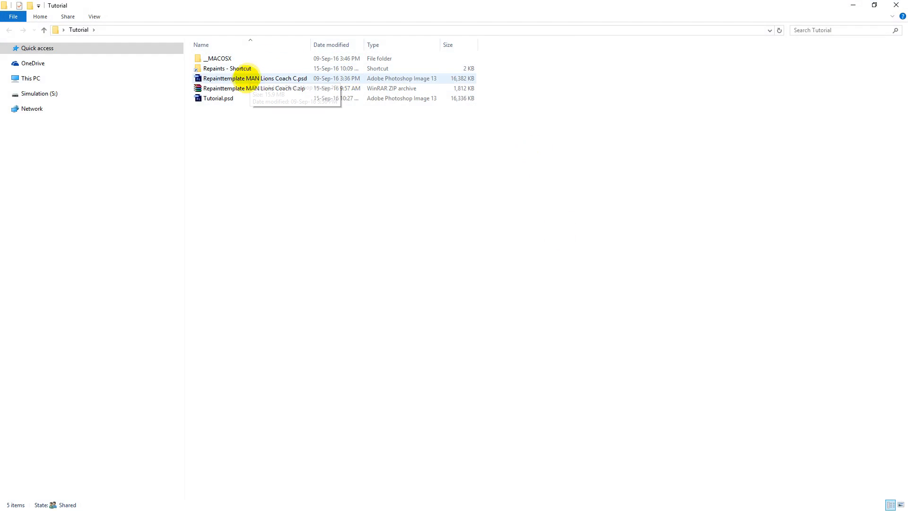
double_click(240, 69)
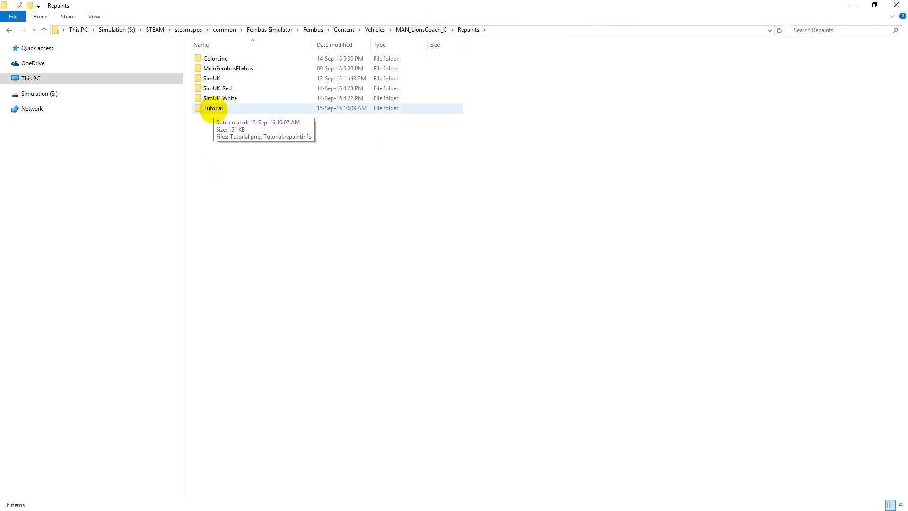
double_click(213, 108)
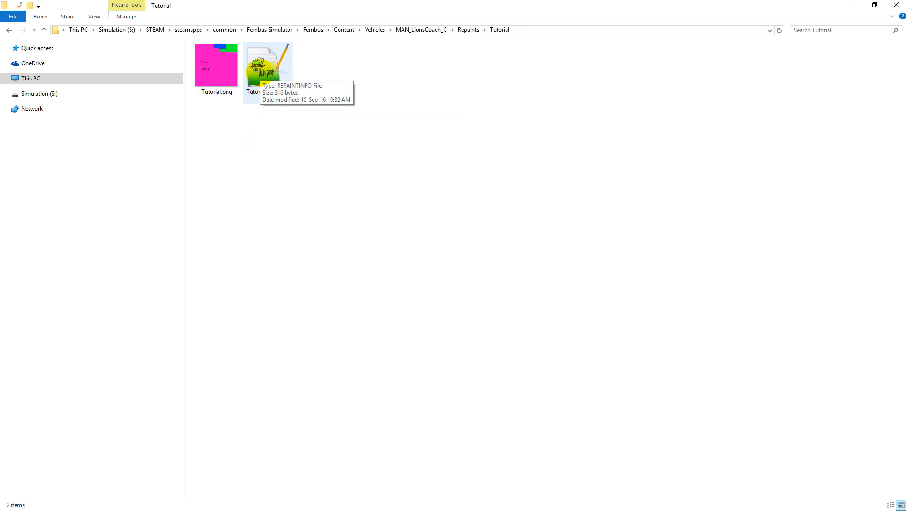
double_click(260, 71)
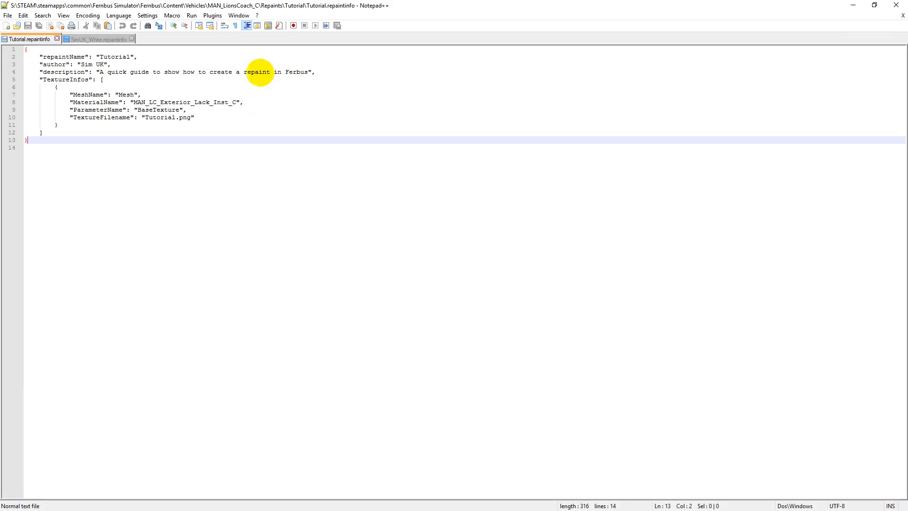
Step: Shorten the MaterialName value in Tutorial.repaintinfo to MAN_LC_Exterior_Lack by removing the _Inst_C ending
left_click_drag(134, 102, 196, 102)
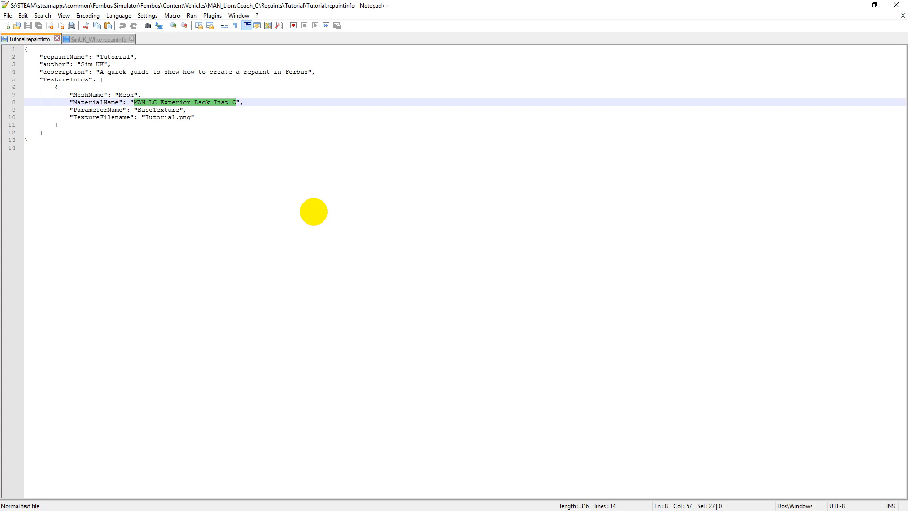
key("Right")
key("BackSpace")
key("BackSpace")
key("BackSpace")
key("BackSpace")
key("BackSpace")
key("BackSpace")
key("BackSpace")
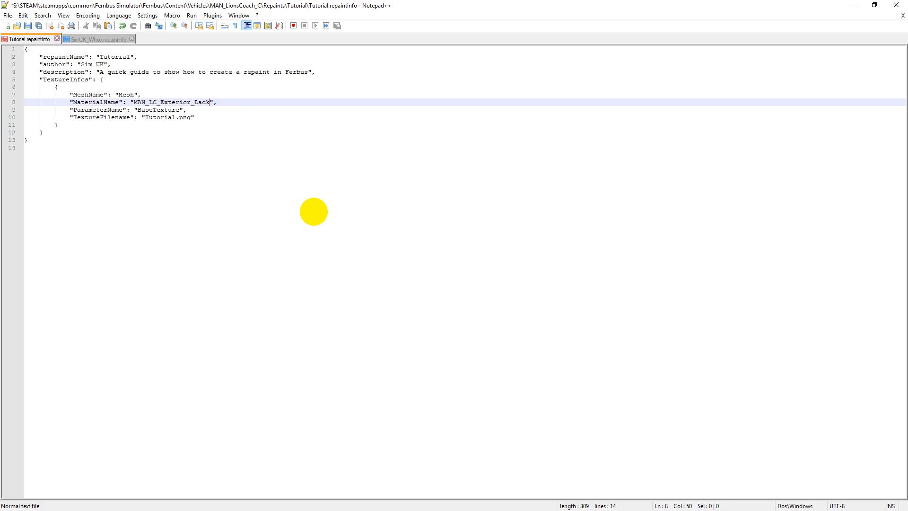
key("ctrl+y")
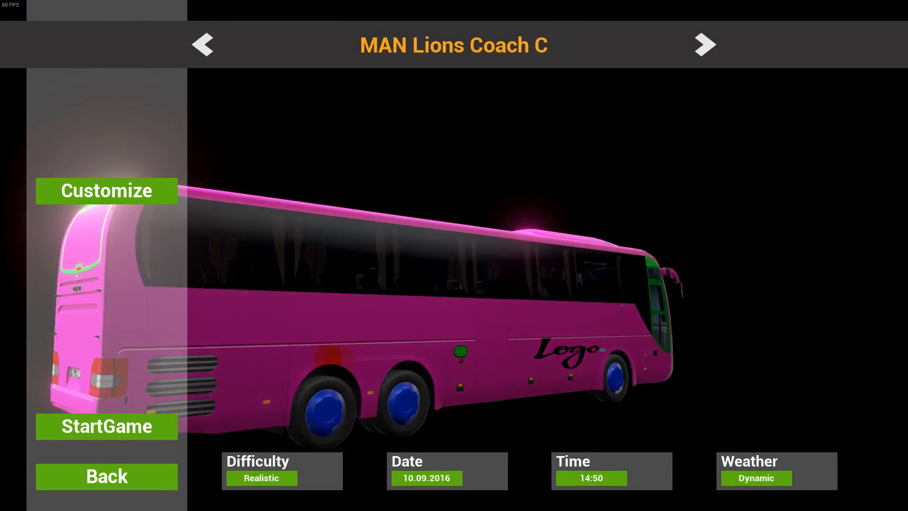
Step: In Fernbus Coach Simulator, examine the Tutorial repaint on the MAN Lions Coach C from the rear, both sides and the front
left_click_drag(327, 357, 731, 213)
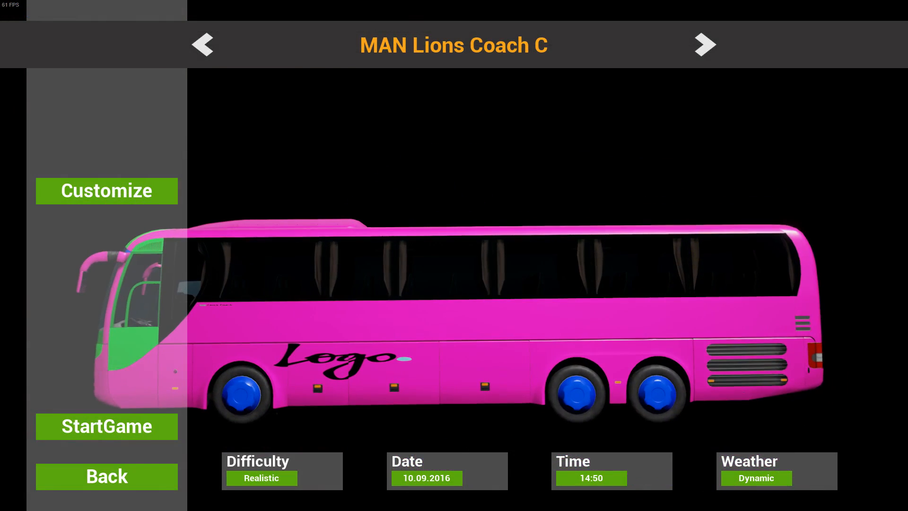
left_click_drag(324, 363, 356, 376)
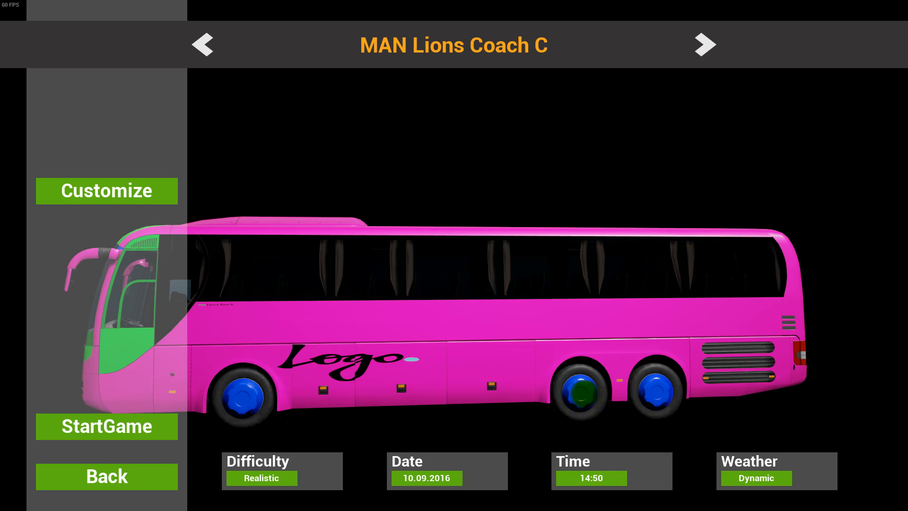
left_click_drag(318, 347, 483, 352)
left_click_drag(289, 337, 529, 331)
left_click_drag(438, 331, 614, 333)
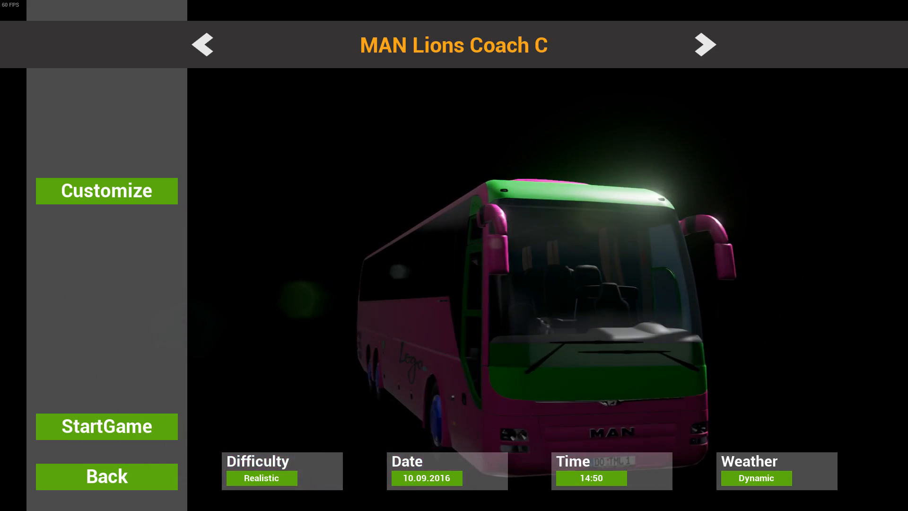
left_click_drag(520, 331, 786, 331)
left_click_drag(333, 348, 525, 193)
left_click_drag(665, 219, 730, 209)
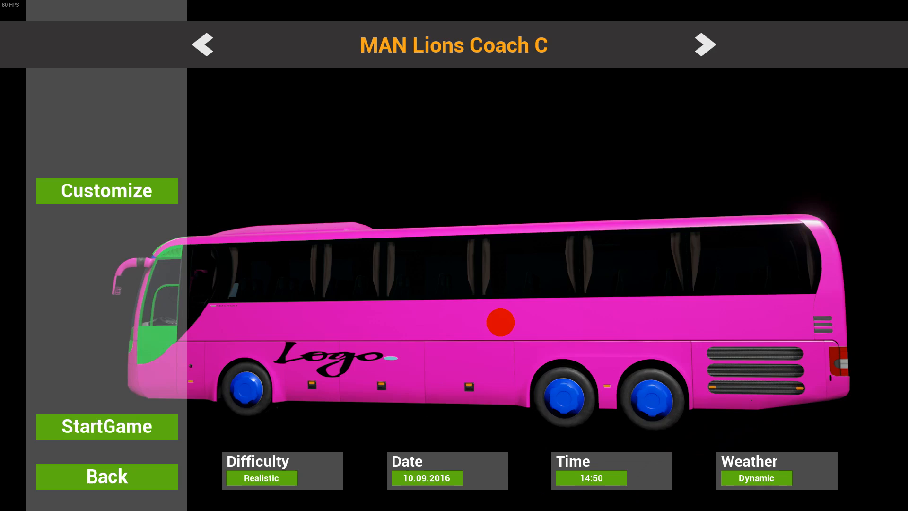
left_click_drag(500, 322, 573, 279)
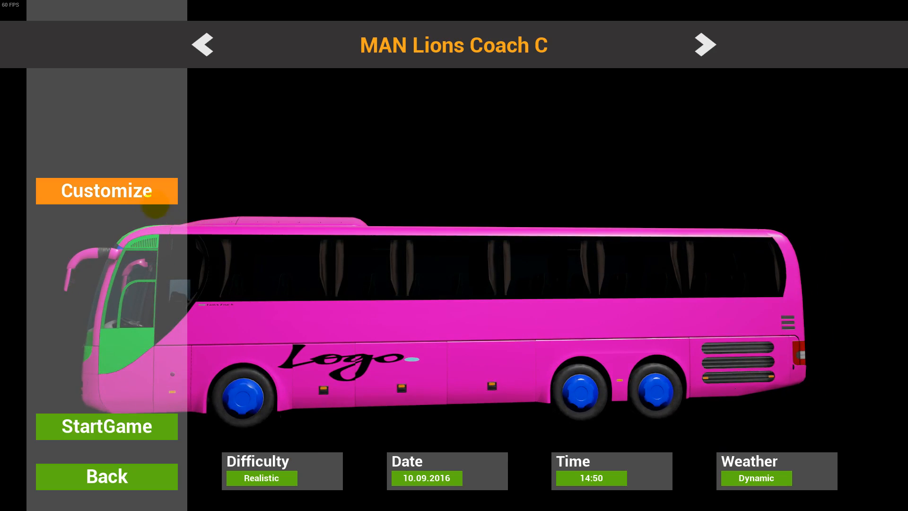
Step: Open the coach's customization and apply the Sim UK Channel - White repaint
left_click(108, 198)
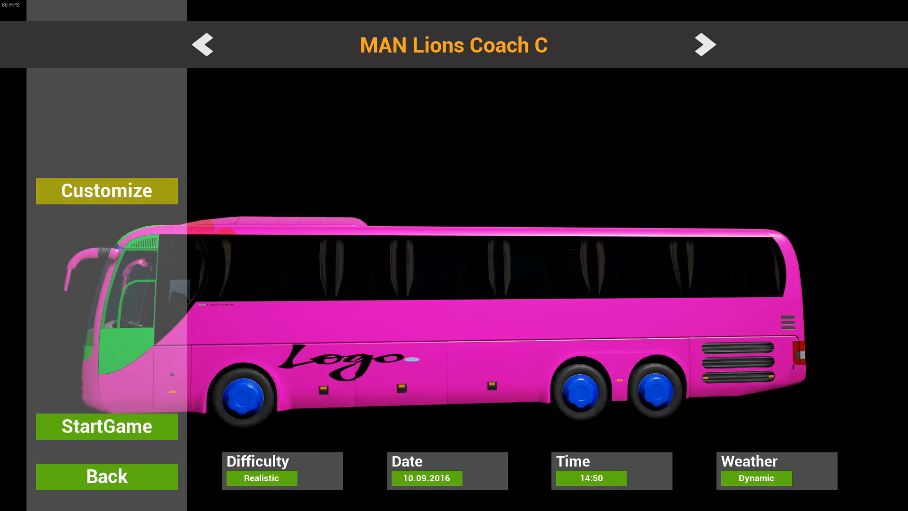
left_click_drag(576, 302, 429, 310)
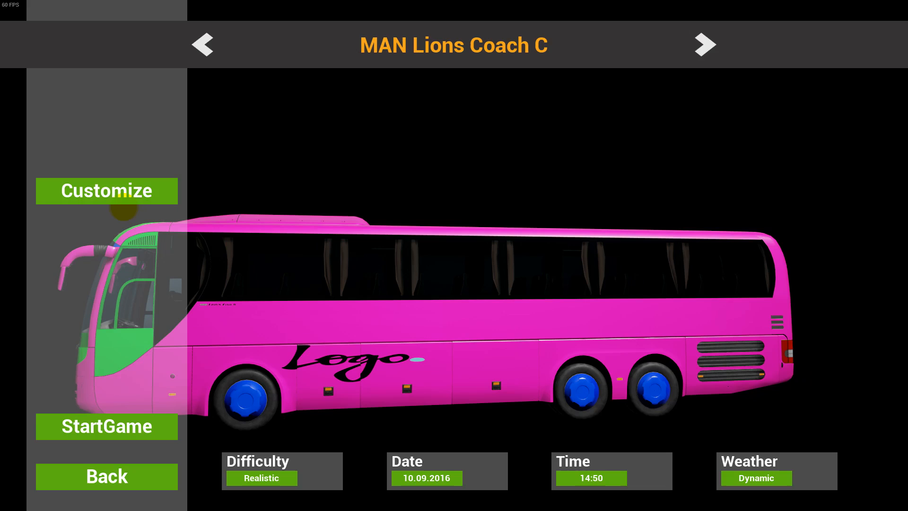
left_click(108, 201)
left_click_drag(174, 89, 121, 123)
left_click(87, 88)
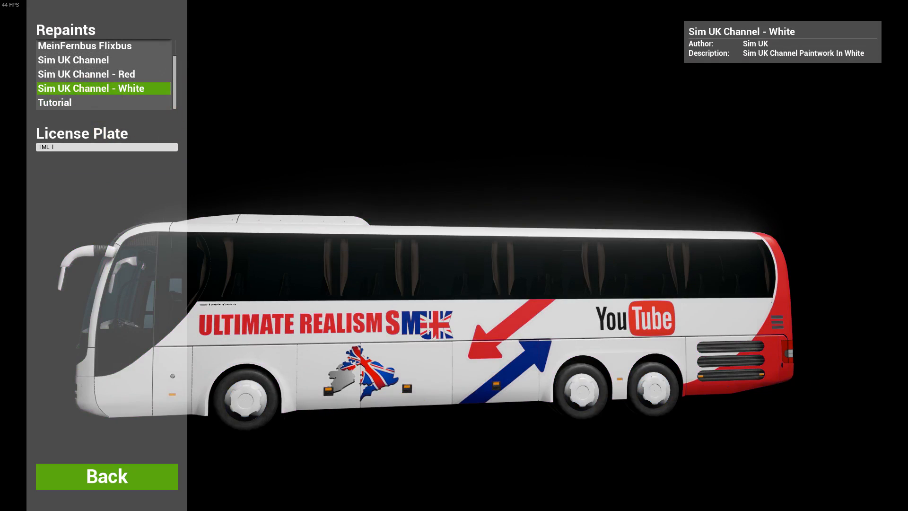